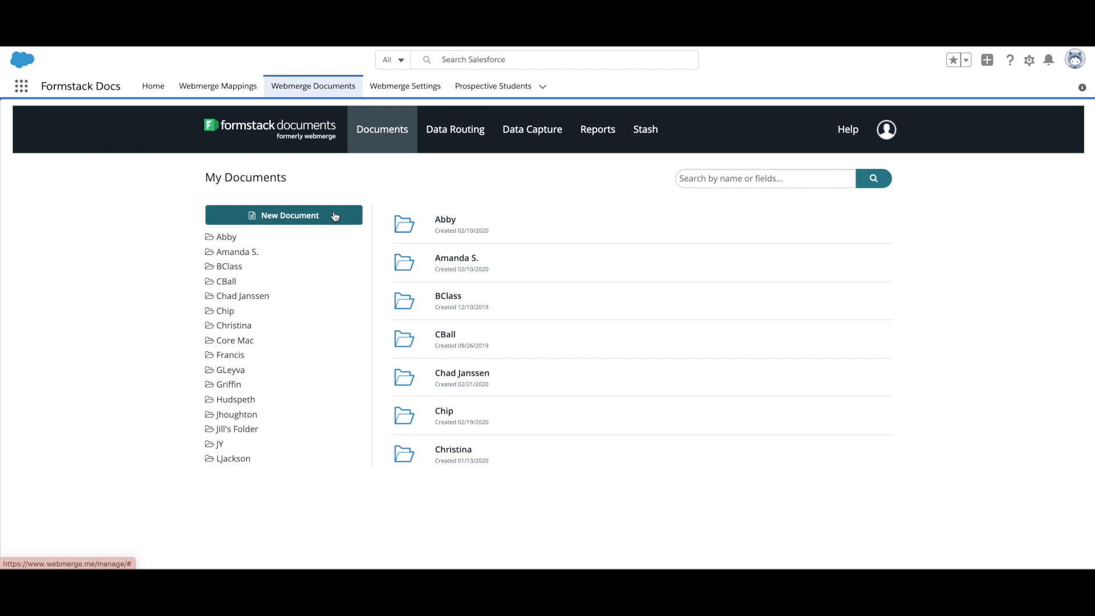
Step: Name a new document 'Prospective Student Enrollment Form' and choose to build it from scratch
{"action": "left_click", "coordinate": [335, 217]}
{"action": "type", "text": "Prospective S"}
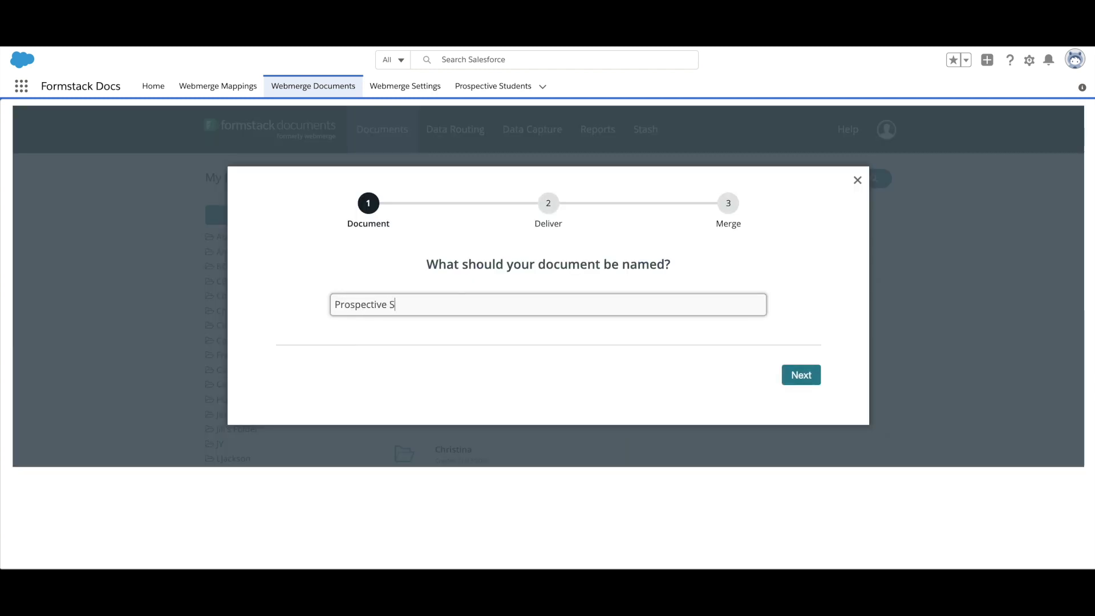
{"action": "type", "text": "tudent Enrollment Form"}
{"action": "left_click", "coordinate": [800, 375]}
{"action": "scroll", "coordinate": [803, 386], "scroll_direction": "down", "scroll_amount": 1}
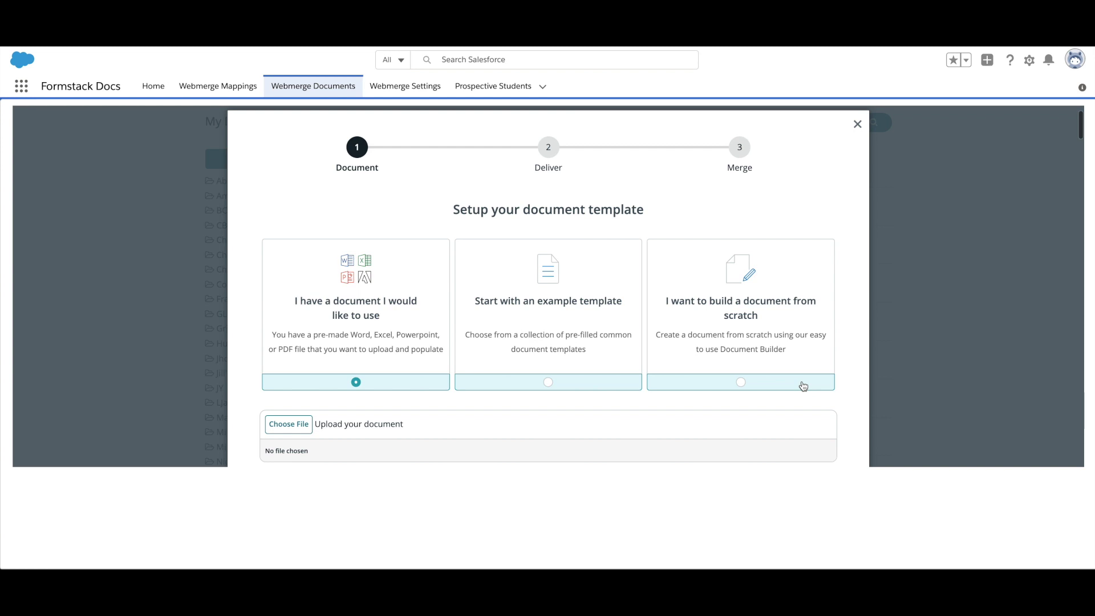
{"action": "left_click", "coordinate": [803, 386]}
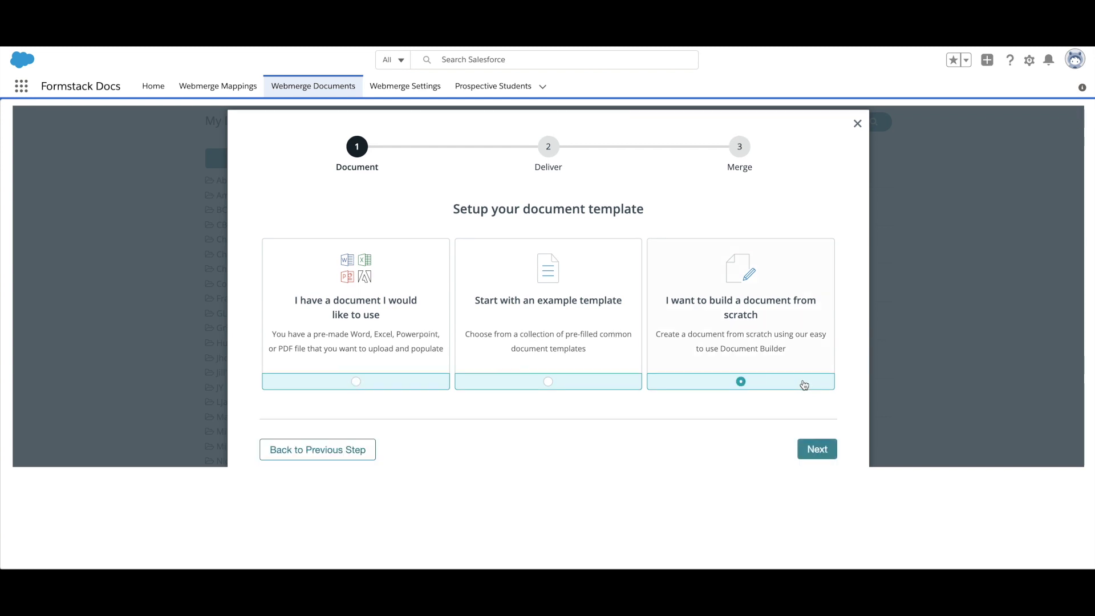
Step: Enable email delivery, choose a data collection form as the source, and finish the wizard
{"action": "scroll", "coordinate": [805, 385], "scroll_direction": "down", "scroll_amount": 1}
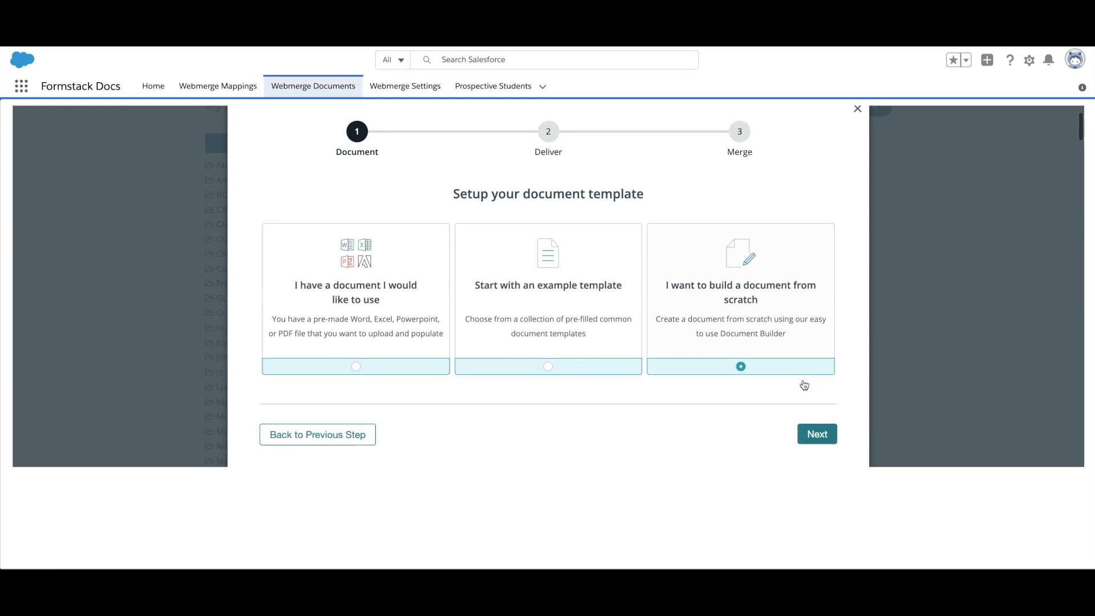
{"action": "left_click", "coordinate": [832, 433]}
{"action": "left_click", "coordinate": [588, 372]}
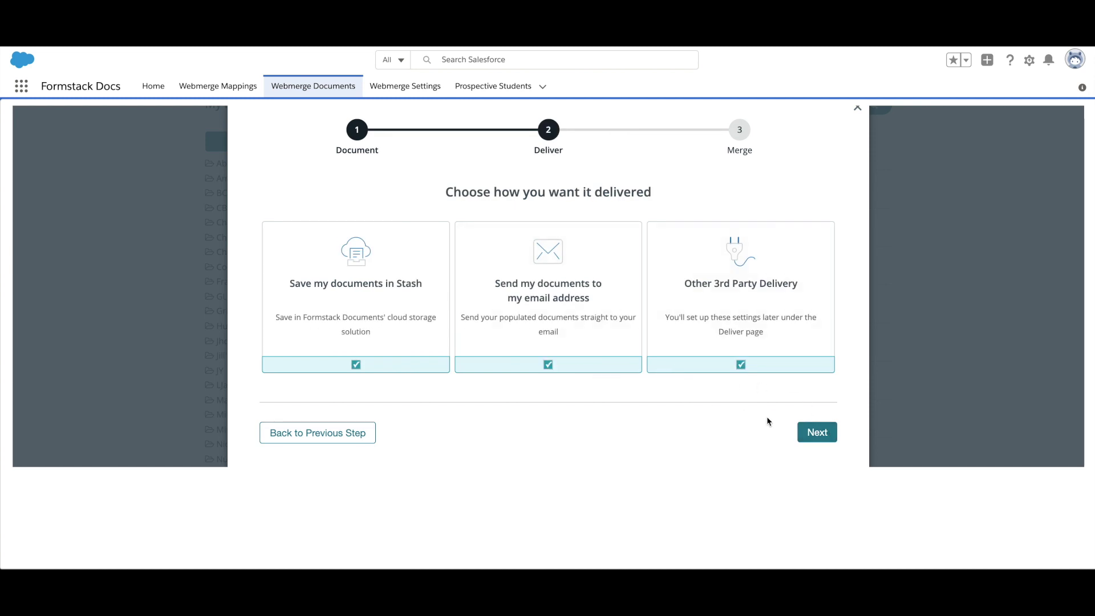
{"action": "left_click", "coordinate": [802, 436]}
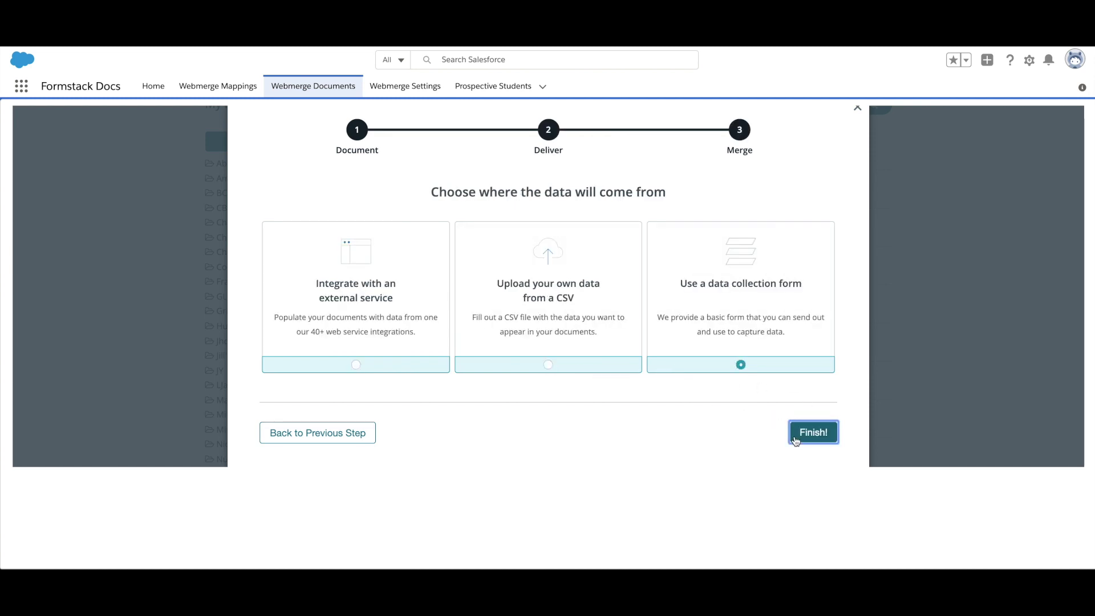
{"action": "left_click", "coordinate": [796, 438]}
Step: Insert a Formstack Sign e-signature tag above the Student Signature line
{"action": "scroll", "coordinate": [699, 217], "scroll_direction": "down", "scroll_amount": 3}
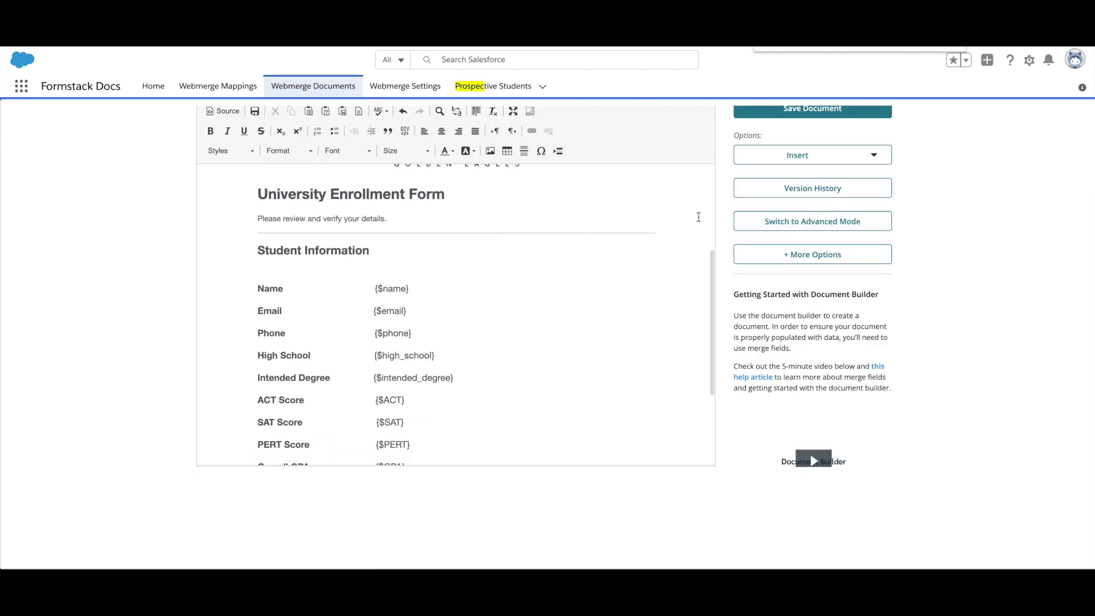
{"action": "scroll", "coordinate": [698, 217], "scroll_direction": "down", "scroll_amount": 3}
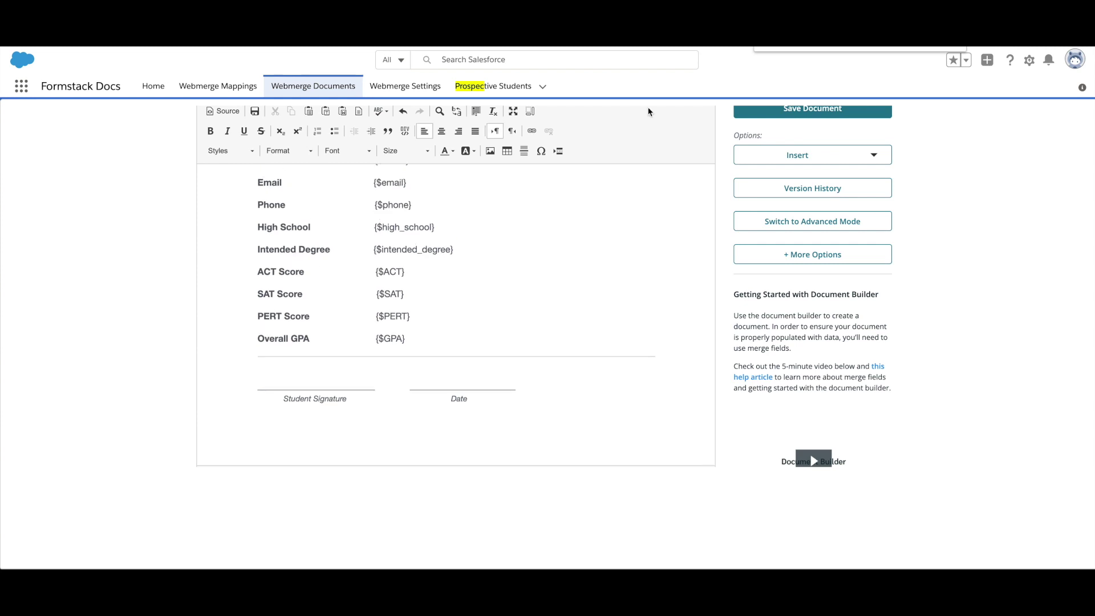
{"action": "left_click", "coordinate": [886, 159]}
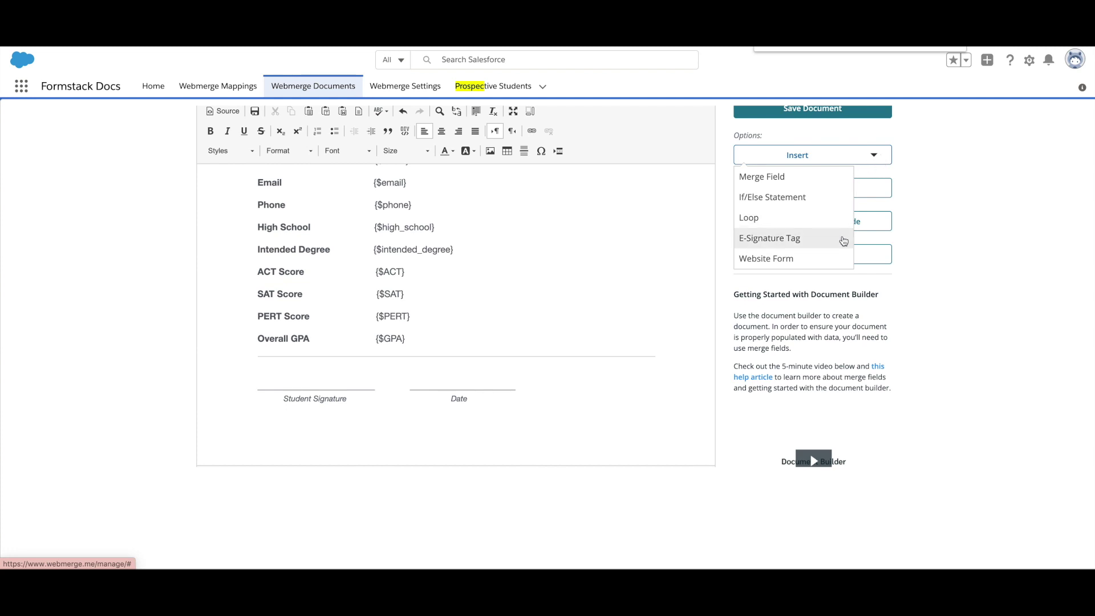
{"action": "left_click", "coordinate": [844, 240]}
{"action": "left_click", "coordinate": [496, 204]}
{"action": "left_click", "coordinate": [495, 206]}
{"action": "left_click", "coordinate": [494, 214]}
{"action": "left_click", "coordinate": [510, 247]}
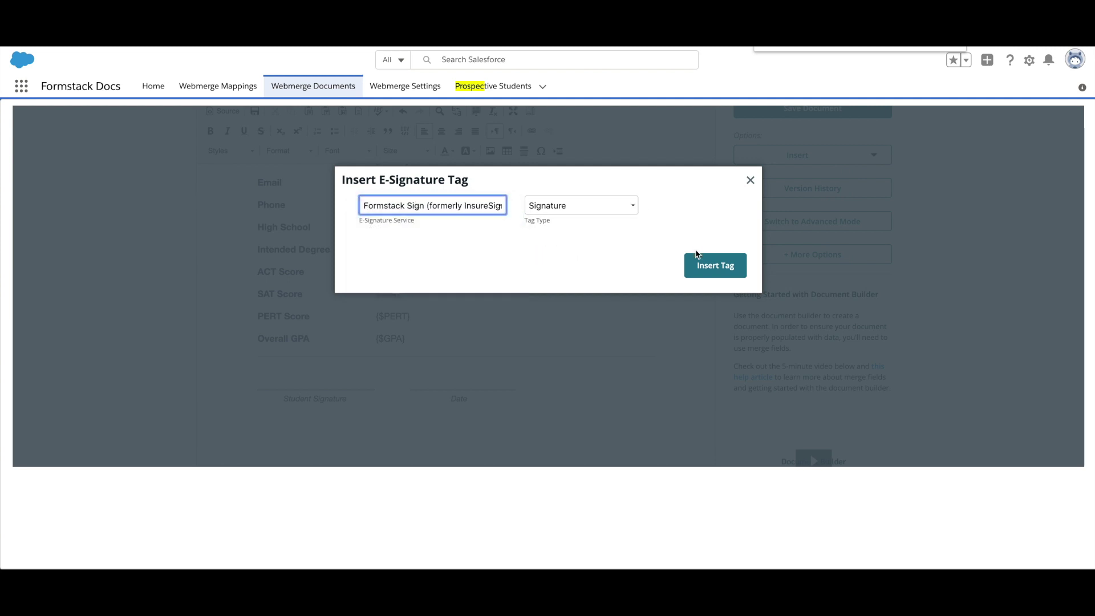
{"action": "left_click", "coordinate": [697, 262]}
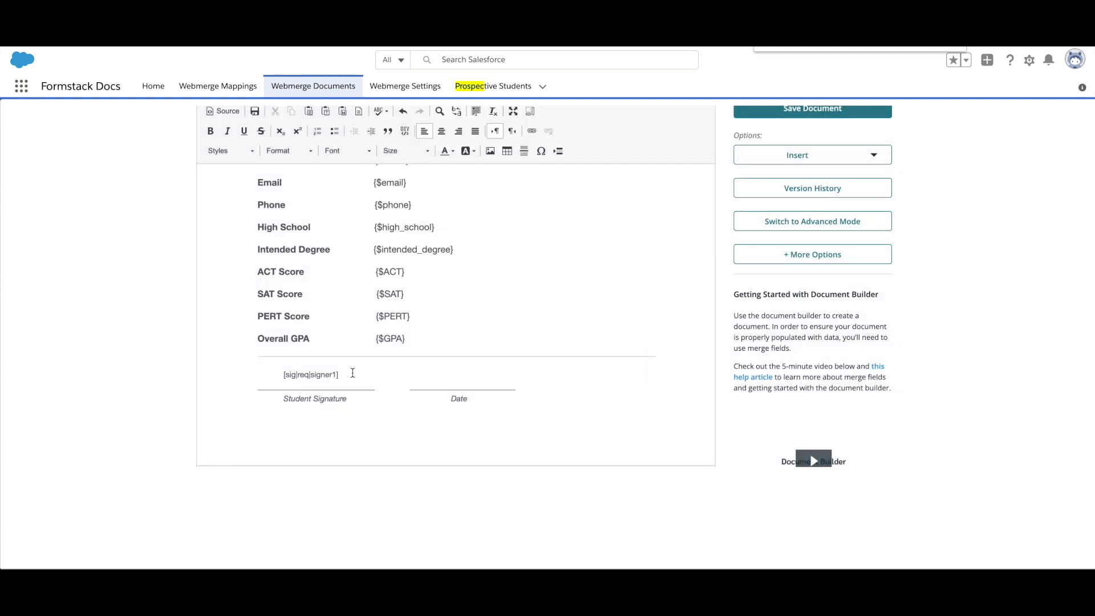
Step: Colour the signature tag text white so it stays hidden
{"action": "left_click_drag", "start_coordinate": [352, 373], "coordinate": [261, 374]}
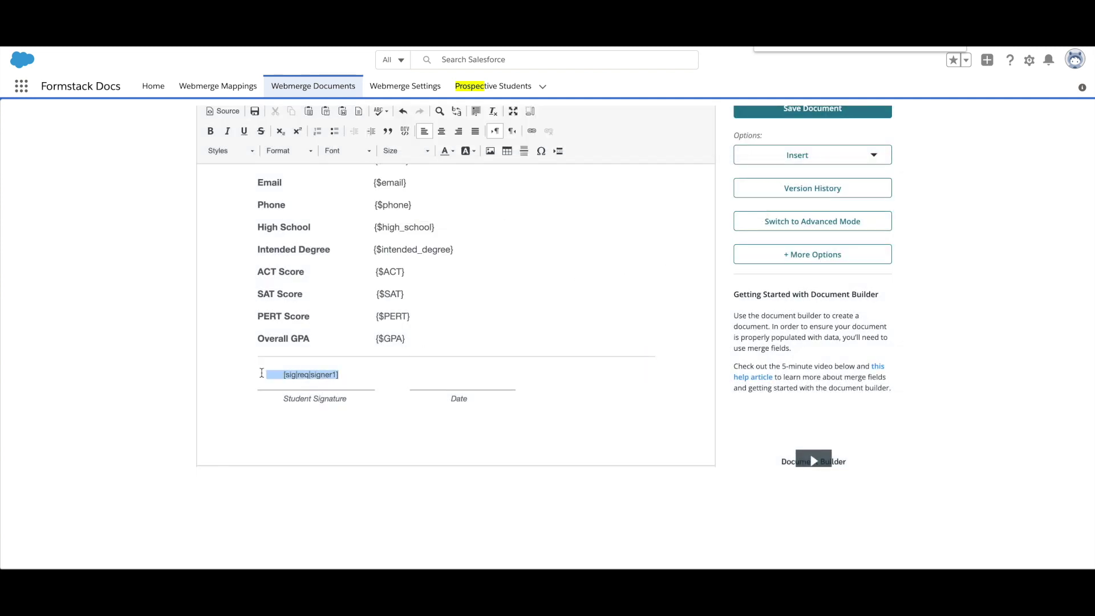
{"action": "left_click", "coordinate": [446, 151]}
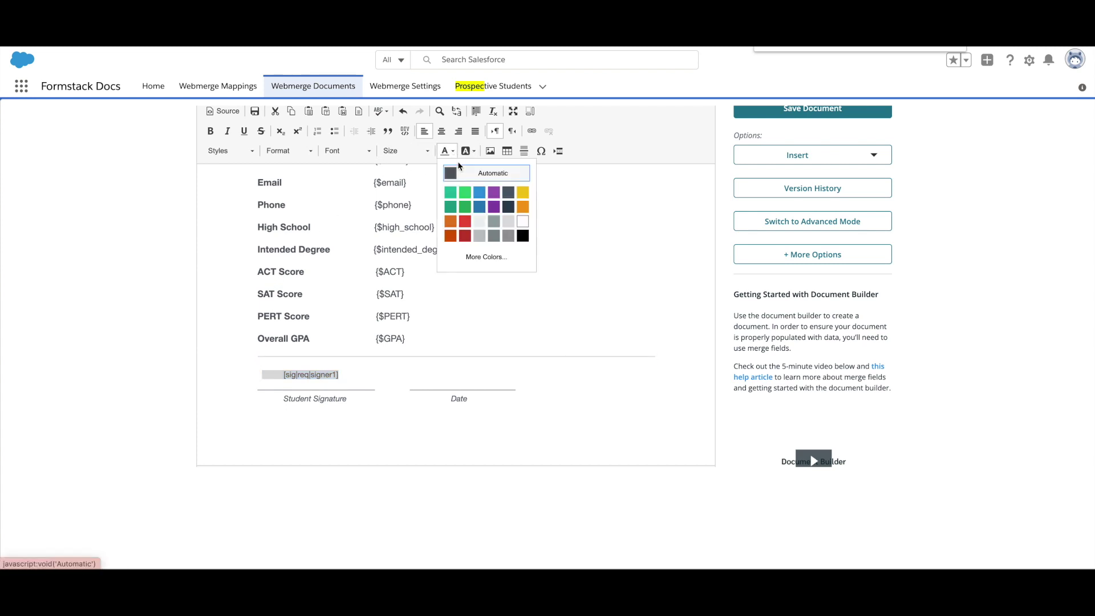
{"action": "left_click", "coordinate": [519, 221]}
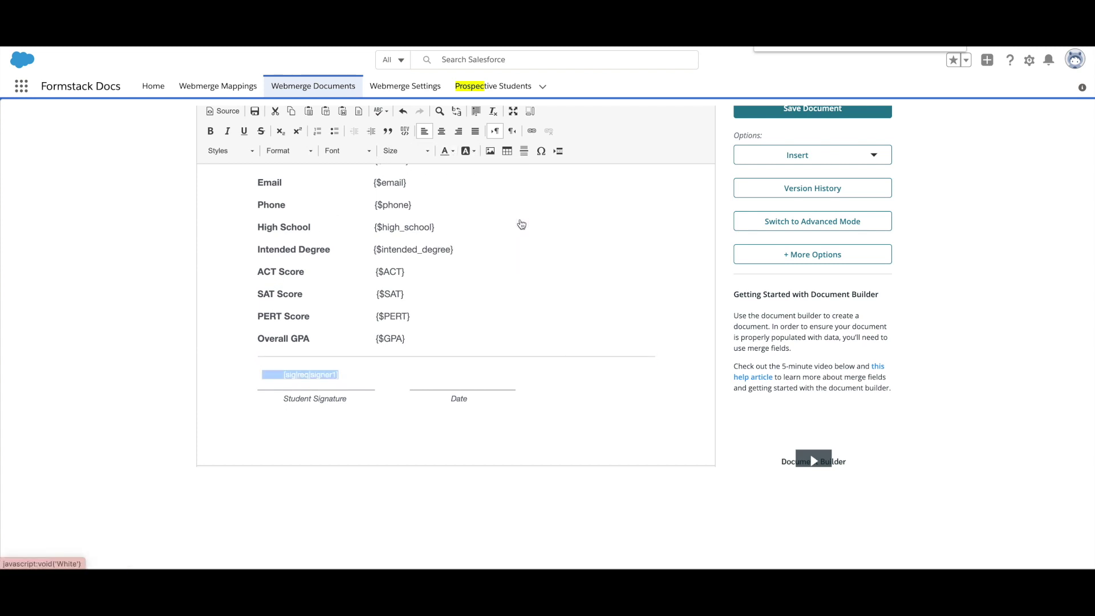
{"action": "left_click", "coordinate": [448, 375]}
{"action": "scroll", "coordinate": [570, 378], "scroll_direction": "up", "scroll_amount": 3}
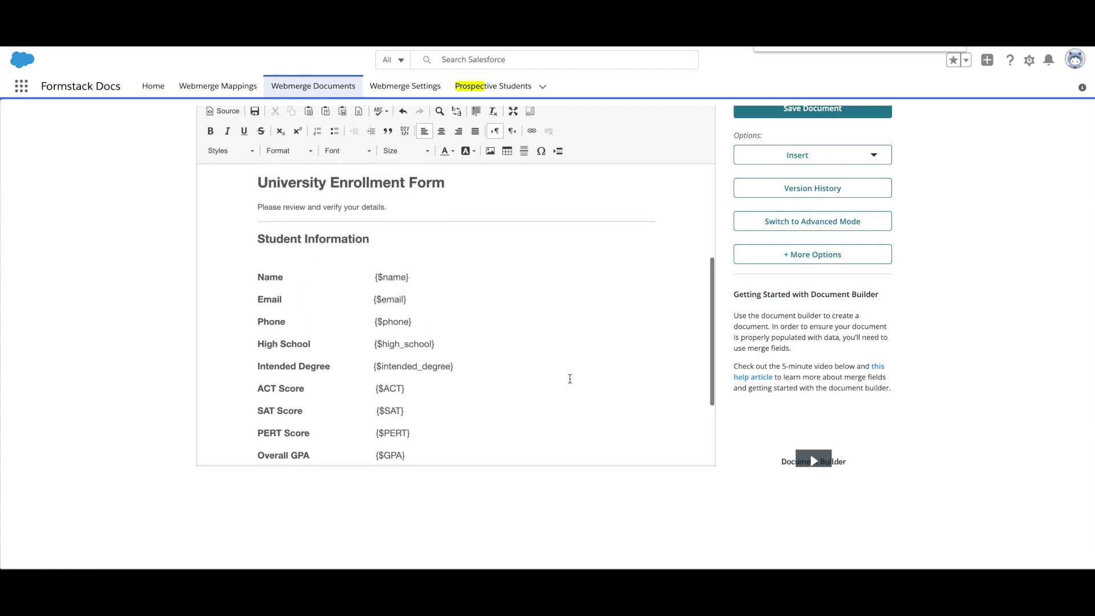
{"action": "scroll", "coordinate": [570, 379], "scroll_direction": "up", "scroll_amount": 3}
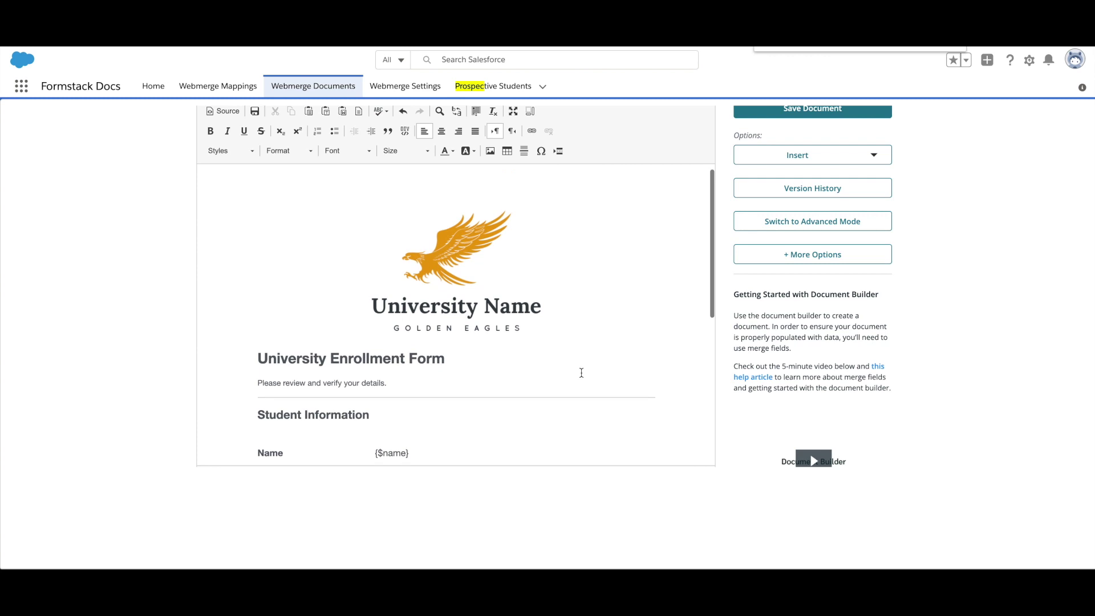
Step: Save the template and address the Email delivery to the 'email' merge field
{"action": "left_click", "coordinate": [767, 113]}
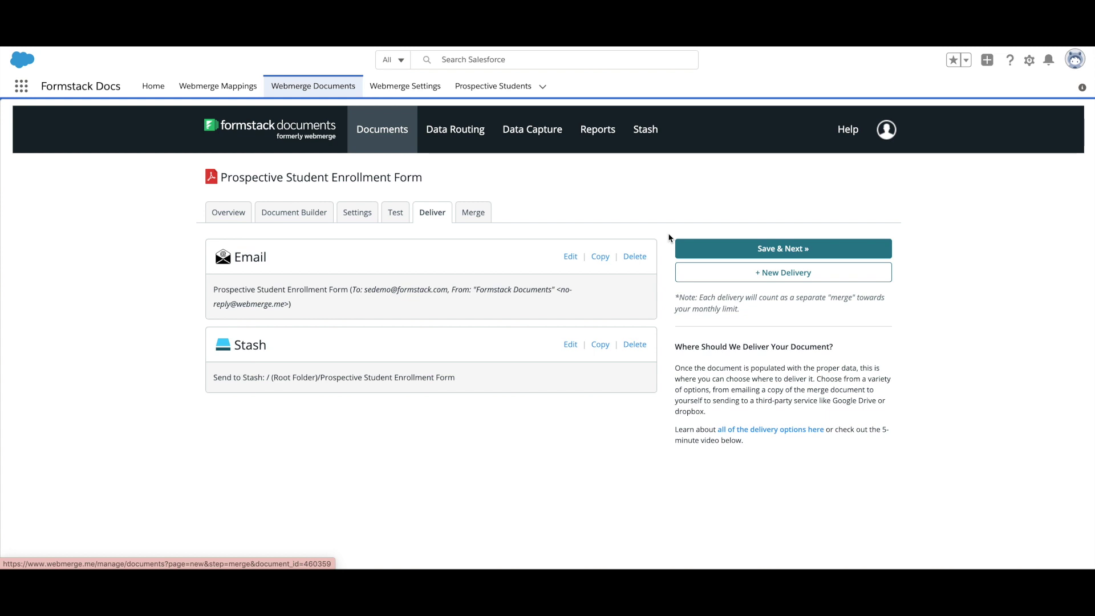
{"action": "left_click", "coordinate": [571, 257]}
{"action": "left_click", "coordinate": [550, 223]}
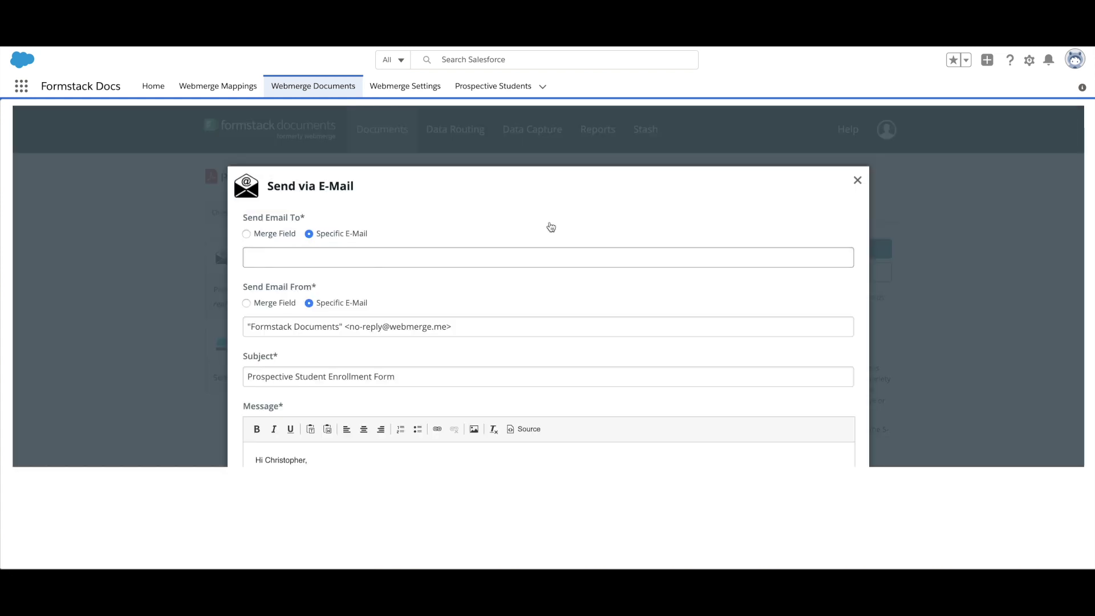
{"action": "left_click", "coordinate": [288, 236]}
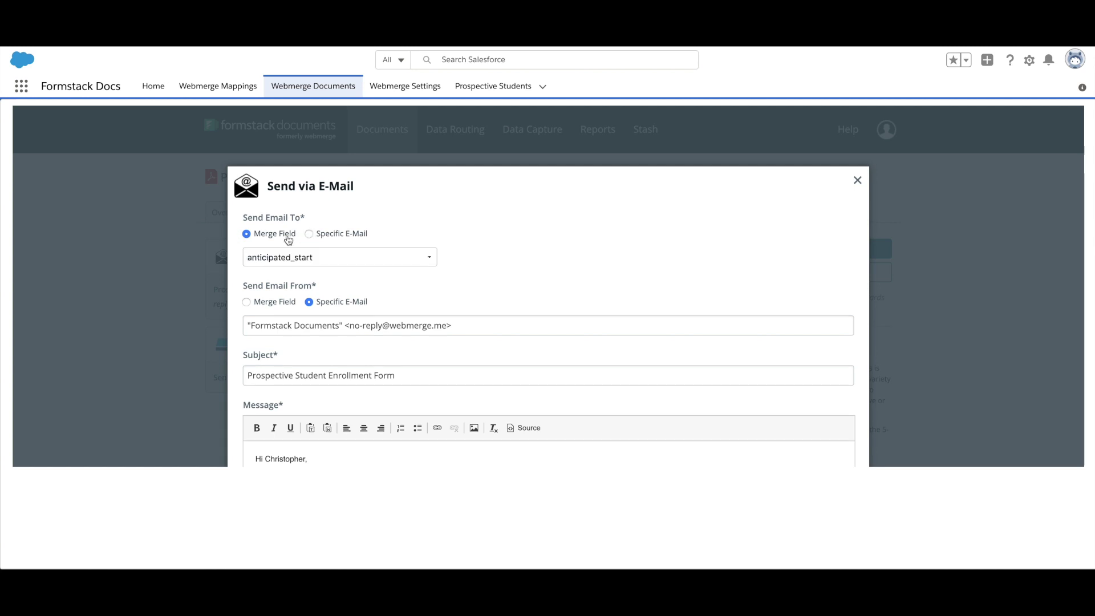
{"action": "left_click", "coordinate": [289, 256]}
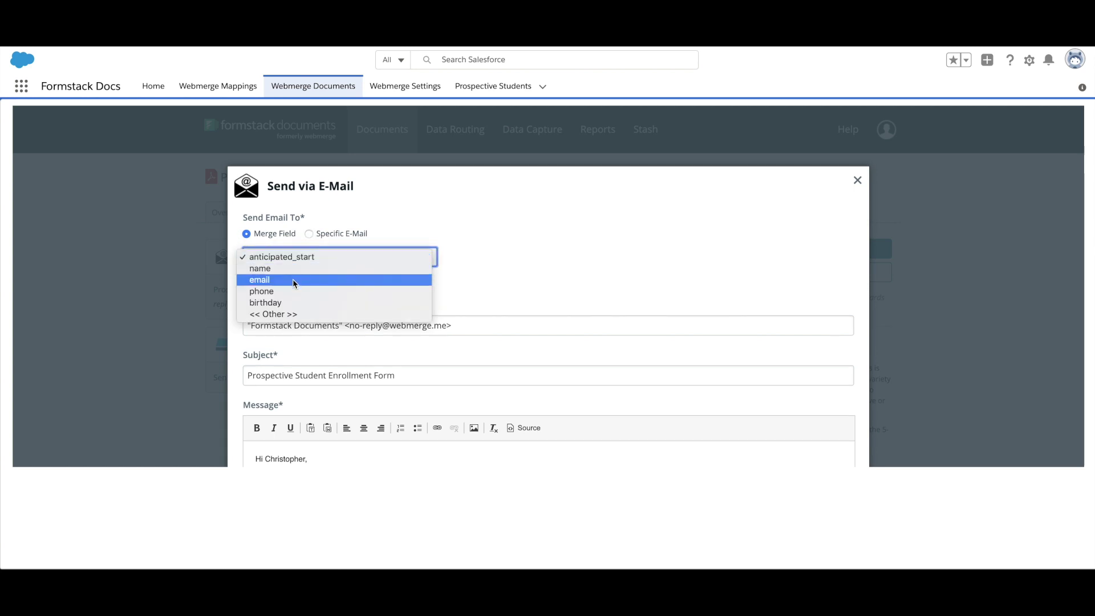
{"action": "left_click", "coordinate": [292, 280]}
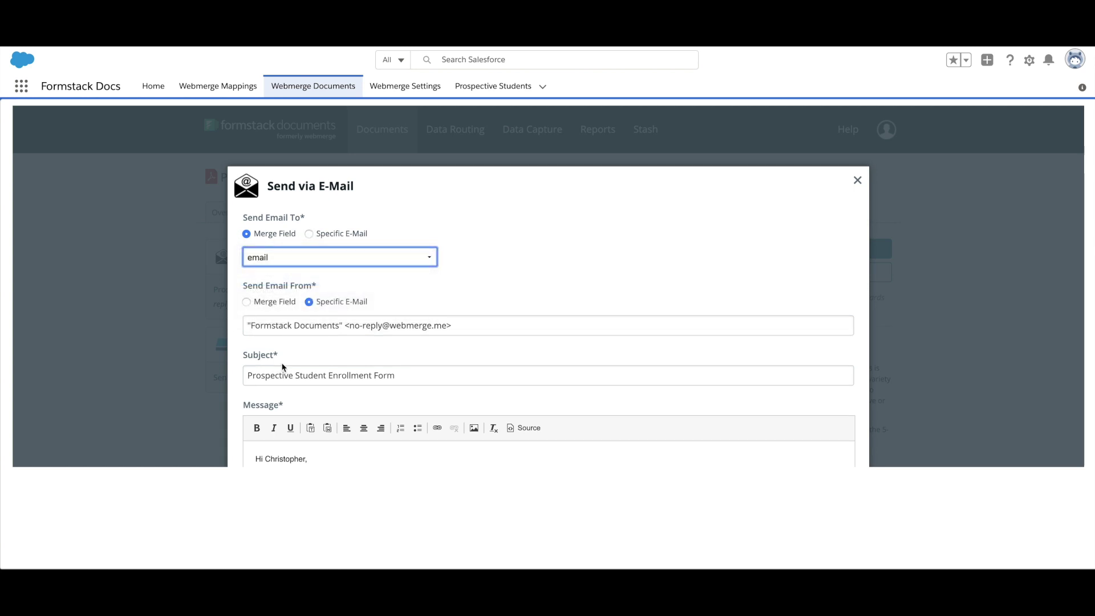
Step: Rewrite the email with a {$name} greeting, new enrollment-form message and 'University Team' sign-off, then save
{"action": "scroll", "coordinate": [281, 365], "scroll_direction": "down", "scroll_amount": 5}
{"action": "double_click", "coordinate": [279, 305]}
{"action": "key", "text": "BackSpace"}
{"action": "left_click", "coordinate": [761, 436]}
{"action": "left_click", "coordinate": [705, 456]}
{"action": "left_click_drag", "start_coordinate": [582, 329], "coordinate": [255, 329]}
{"action": "type", "text": "Attached is your completed enrollment form. Please save a copy to your files."}
{"action": "left_click_drag", "start_coordinate": [349, 390], "coordinate": [255, 377]}
{"action": "type", "text": "University Team"}
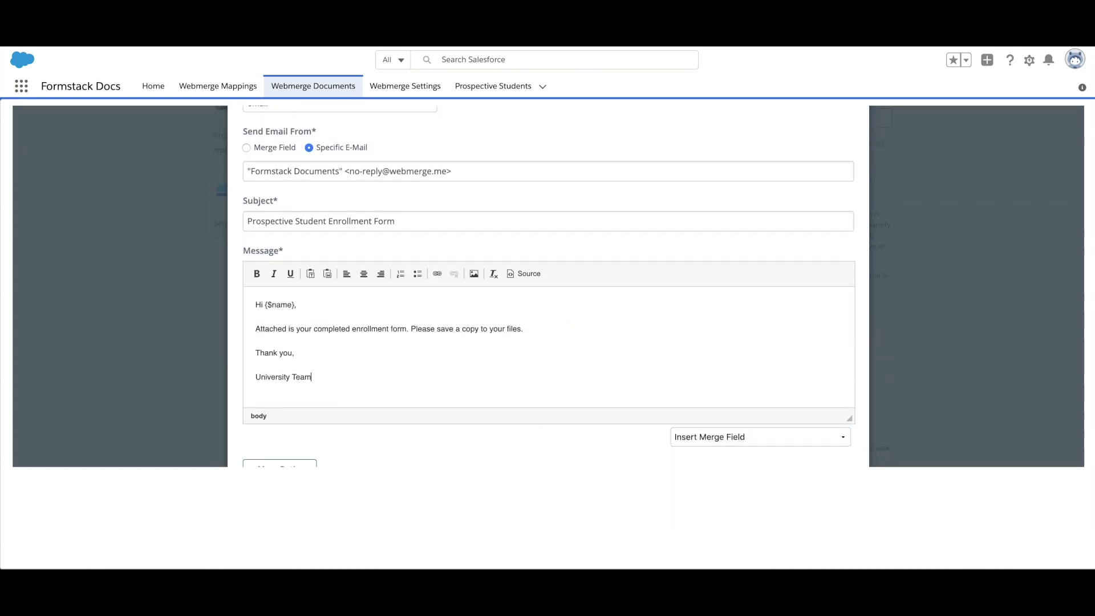
{"action": "scroll", "coordinate": [350, 374], "scroll_direction": "down", "scroll_amount": 4}
{"action": "left_click", "coordinate": [797, 376]}
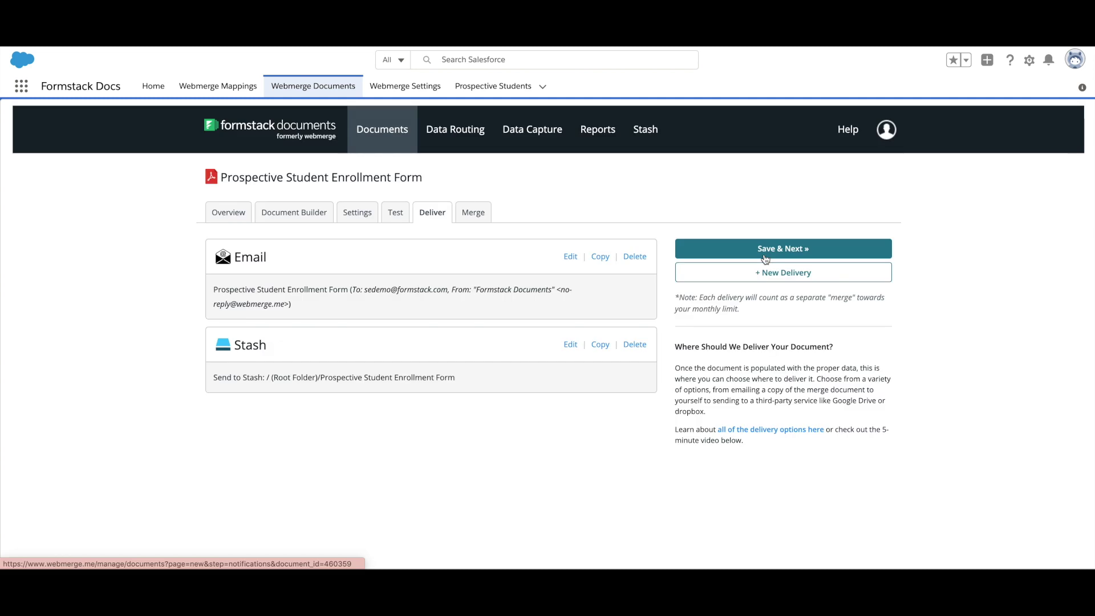
{"action": "left_click", "coordinate": [766, 273]}
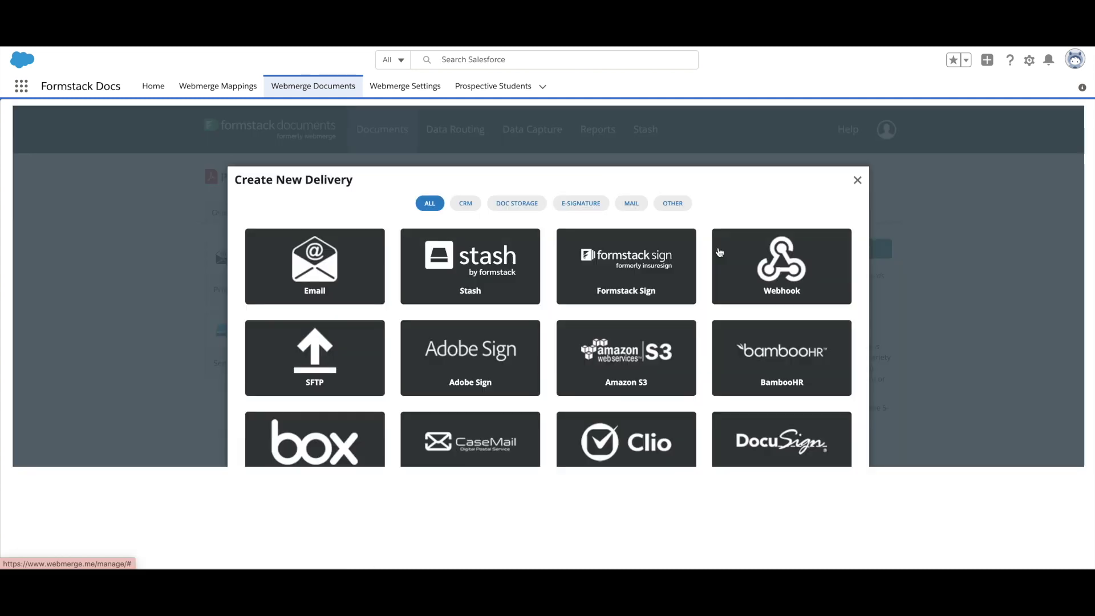
Step: Save a Formstack Sign delivery asking to review and sign, with signer name and email from 'name' and 'email'
{"action": "left_click", "coordinate": [661, 269]}
{"action": "type", "text": "Please review "}
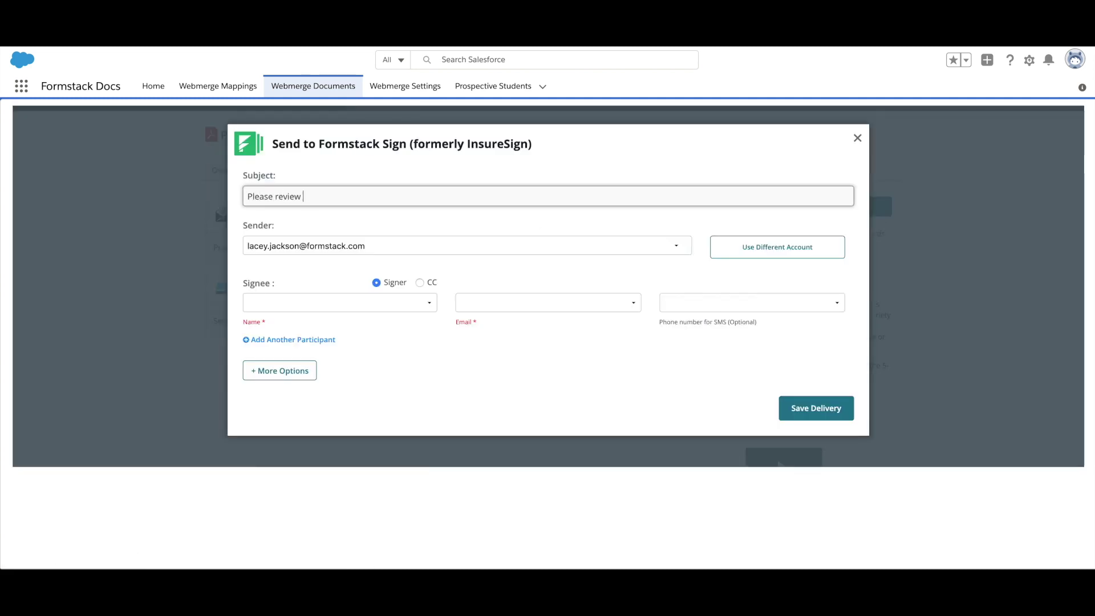
{"action": "type", "text": "and sign your Prospective Student Enrollment form."}
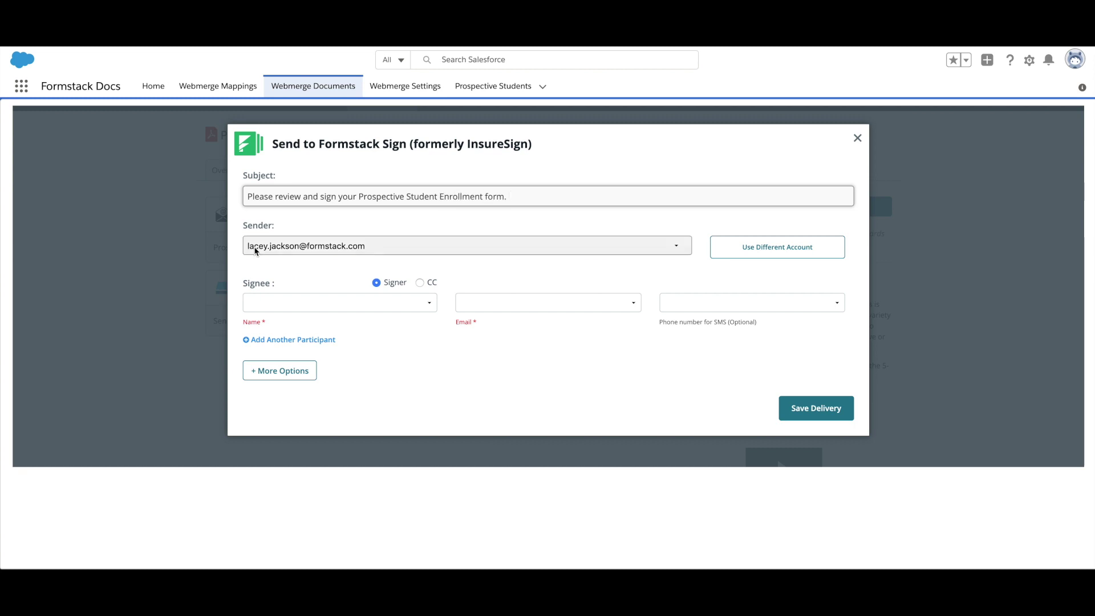
{"action": "left_click", "coordinate": [255, 302]}
{"action": "left_click", "coordinate": [285, 324]}
{"action": "left_click", "coordinate": [518, 304]}
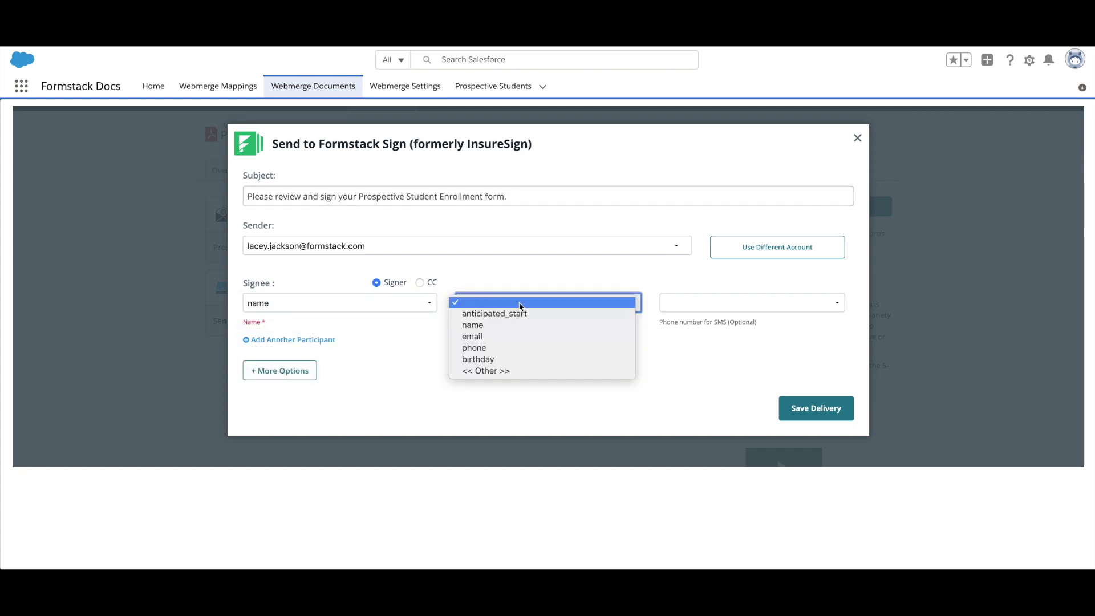
{"action": "left_click", "coordinate": [514, 337]}
{"action": "left_click", "coordinate": [793, 415]}
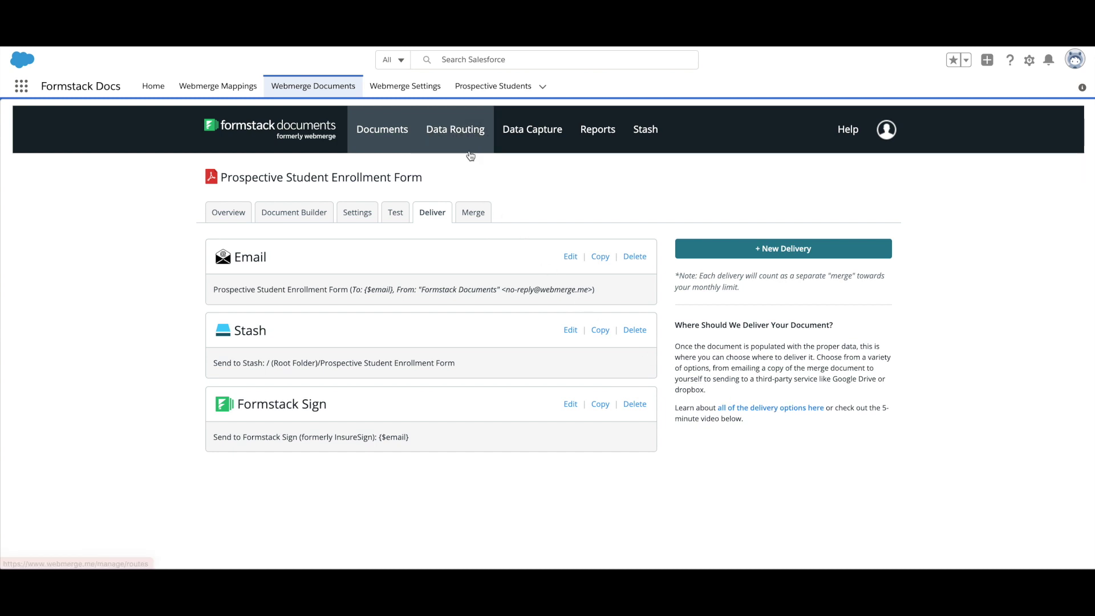
Step: Add 'Prospective Student' to the Webmerge Settings objects, then go to WebMerge Mappings
{"action": "left_click", "coordinate": [405, 86]}
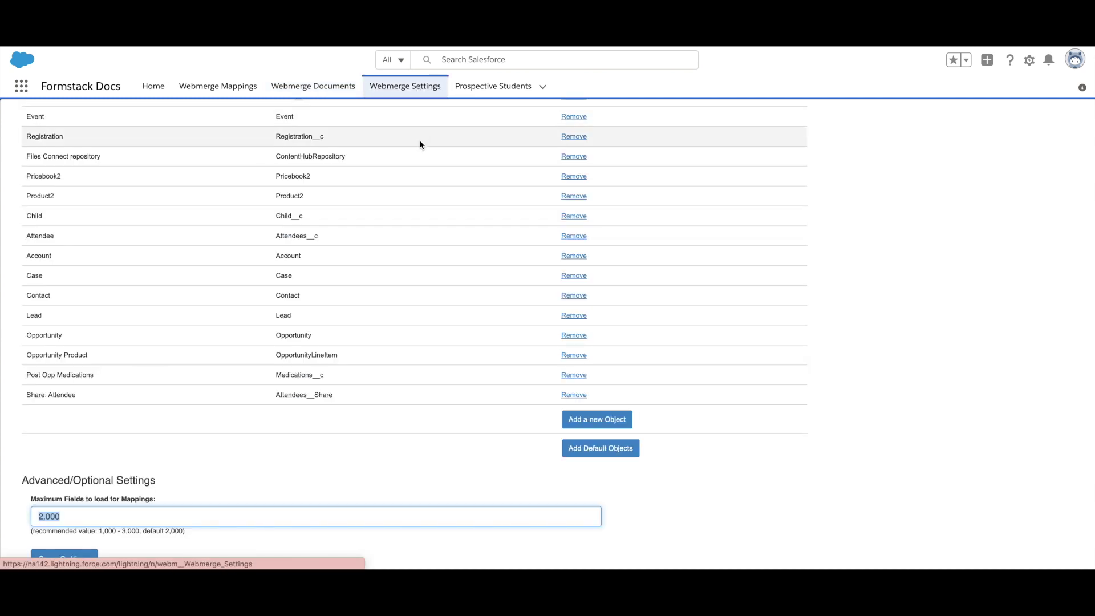
{"action": "left_click", "coordinate": [570, 423]}
{"action": "type", "text": "Prospective Student"}
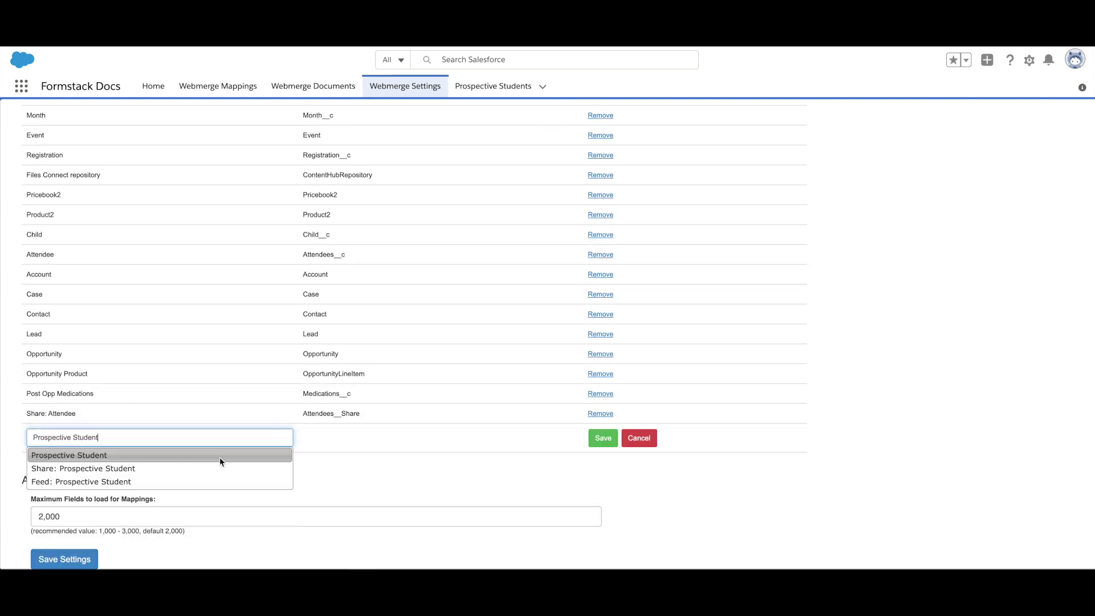
{"action": "key", "text": "Return"}
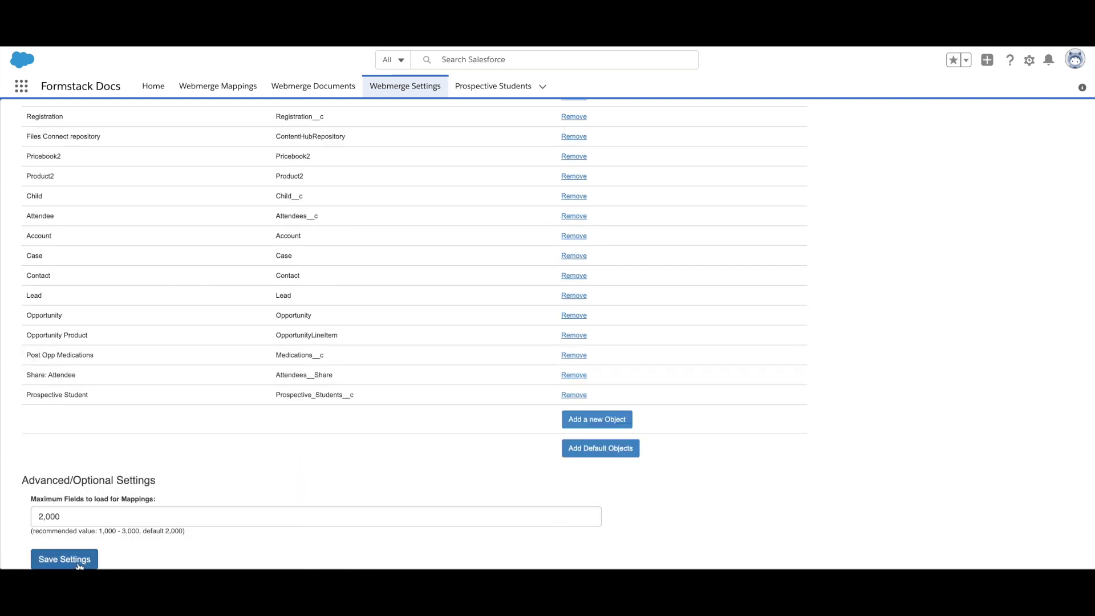
{"action": "left_click", "coordinate": [214, 85]}
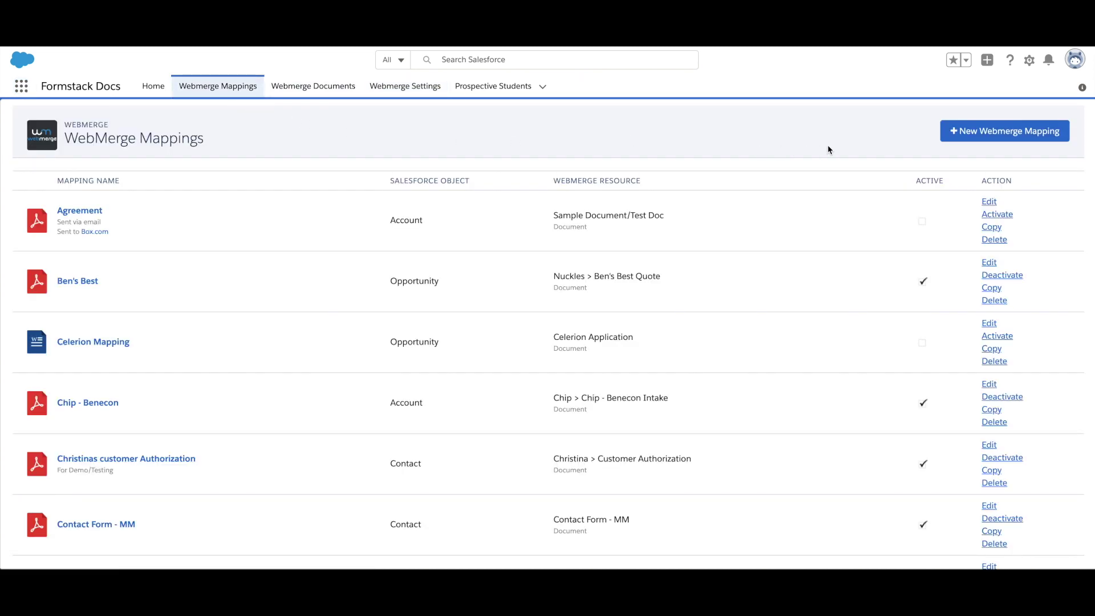
Step: Create mapping 'Prospective Student Enrollment' linking the Prospective Student object to the Prospective Student Enrollment Form document
{"action": "left_click", "coordinate": [965, 131]}
{"action": "type", "text": "Prospective Student Enrollment"}
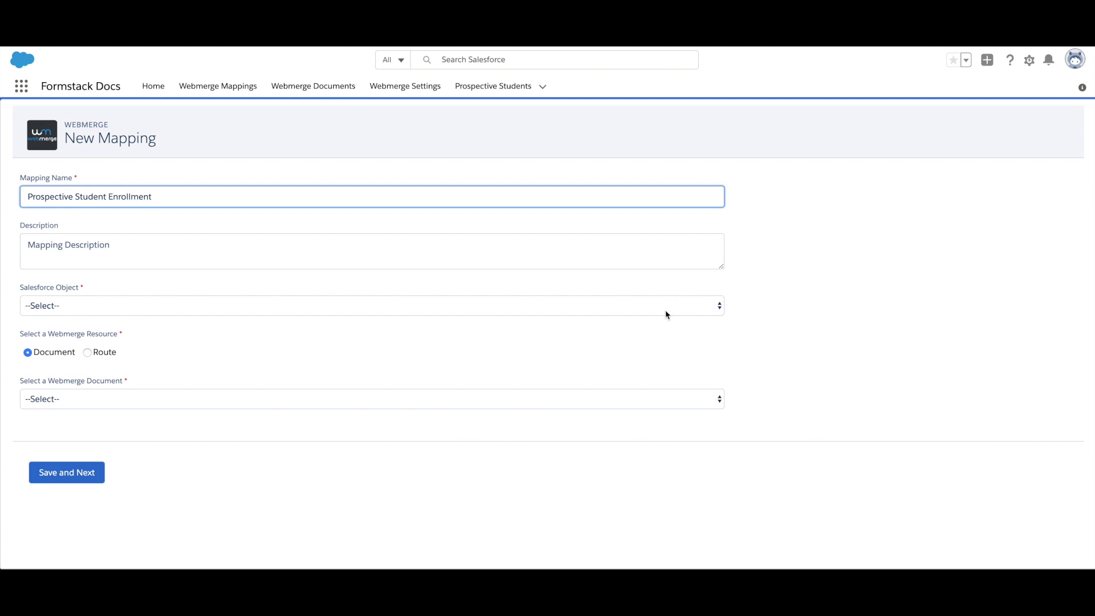
{"action": "left_click", "coordinate": [666, 314]}
{"action": "left_click", "coordinate": [611, 478]}
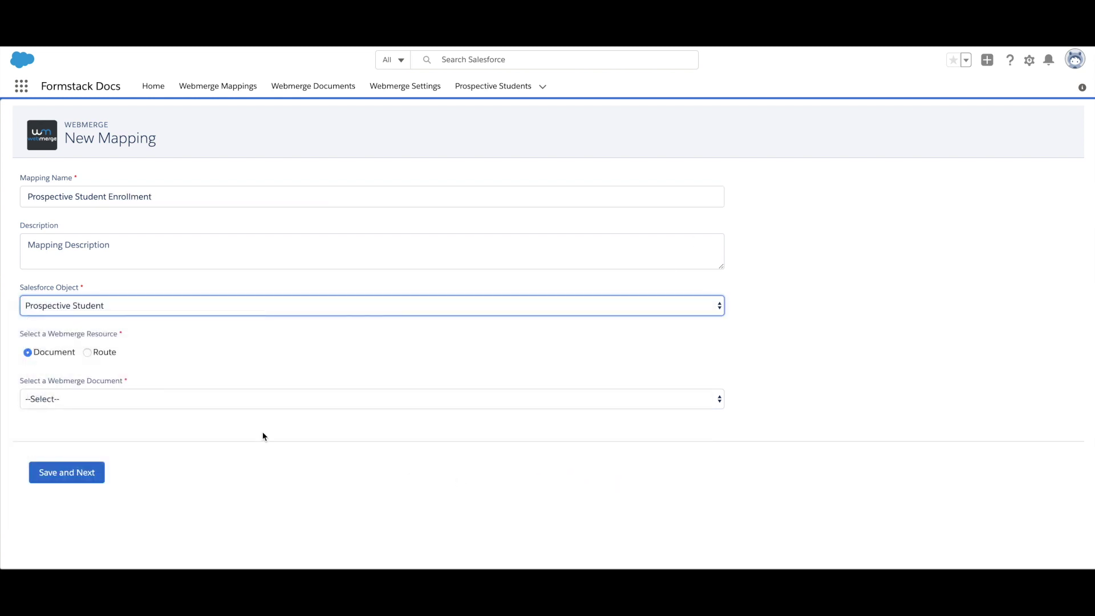
{"action": "left_click", "coordinate": [719, 399]}
{"action": "scroll", "coordinate": [111, 400], "scroll_direction": "down", "scroll_amount": 10}
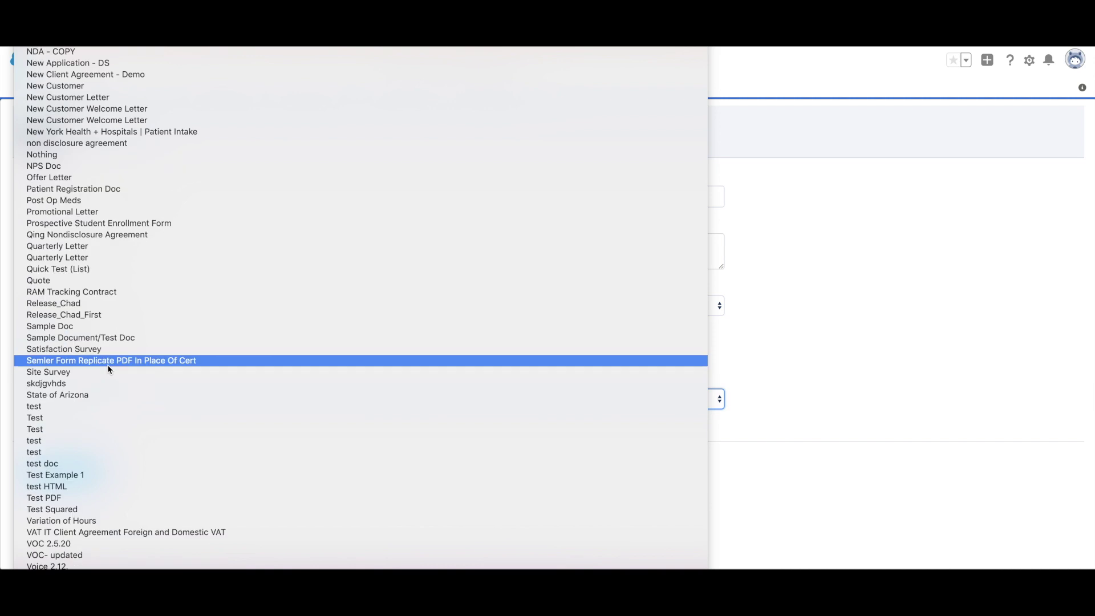
{"action": "left_click", "coordinate": [115, 223]}
{"action": "left_click", "coordinate": [87, 472]}
Step: Map name, email, phone and high_school to Prospective Students, Email, Phone Number and High School
{"action": "left_click", "coordinate": [695, 179]}
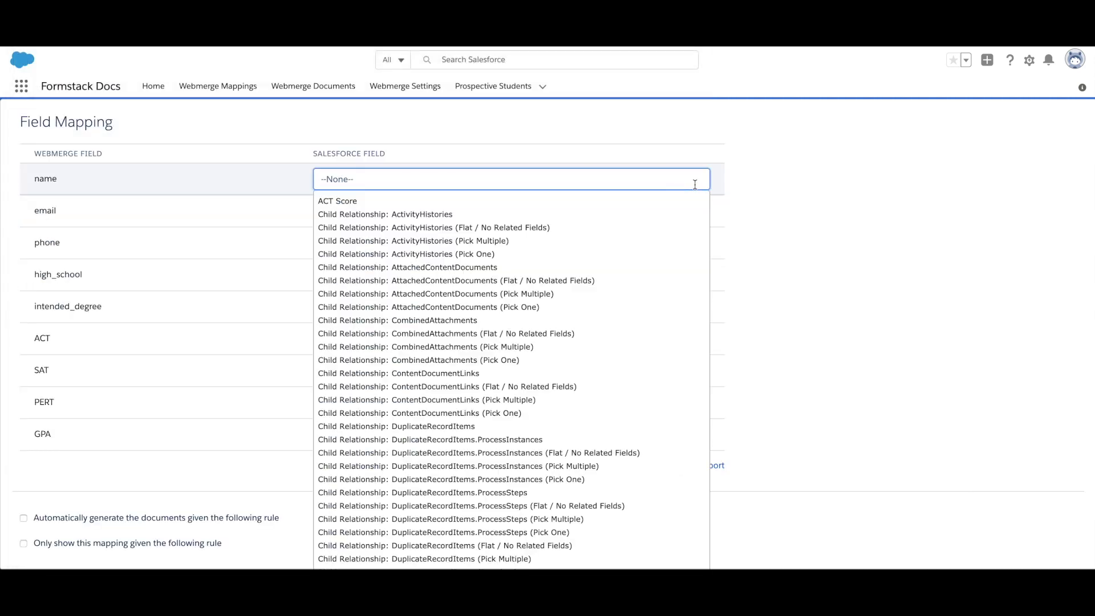
{"action": "type", "text": "Name"}
{"action": "key", "text": "BackSpace"}
{"action": "key", "text": "BackSpace"}
{"action": "key", "text": "BackSpace"}
{"action": "key", "text": "BackSpace"}
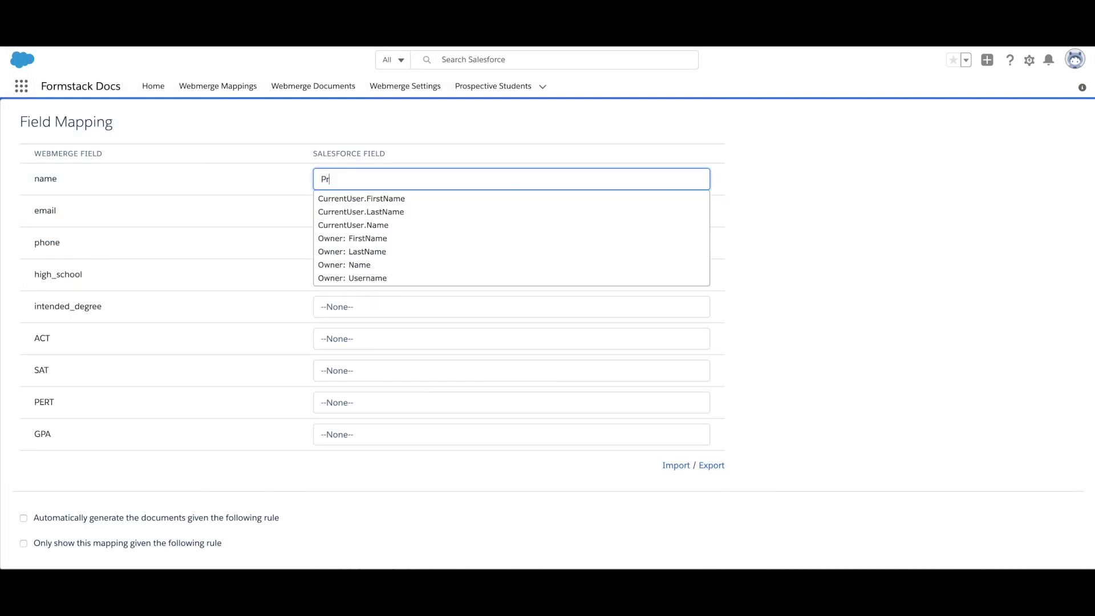
{"action": "type", "text": "Prospective Students"}
{"action": "left_click", "coordinate": [344, 210]}
{"action": "left_click", "coordinate": [345, 212]}
{"action": "type", "text": "email"}
{"action": "left_click", "coordinate": [345, 232]}
{"action": "left_click", "coordinate": [356, 243]}
{"action": "type", "text": "phone"}
{"action": "left_click", "coordinate": [364, 277]}
{"action": "left_click", "coordinate": [364, 276]}
{"action": "type", "text": "high"}
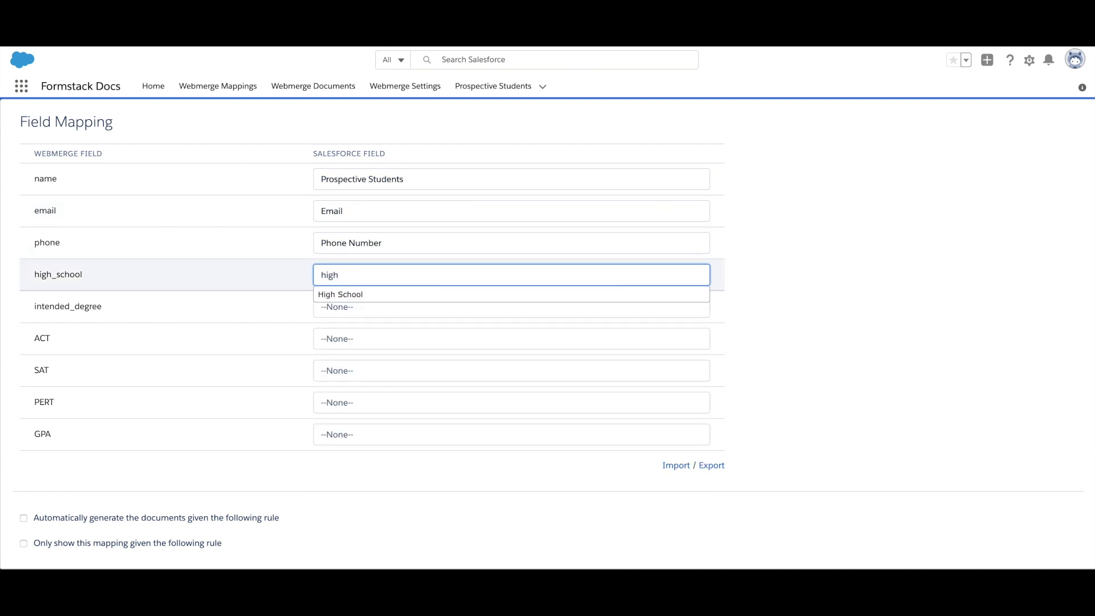
{"action": "left_click", "coordinate": [363, 294]}
Step: Map intended_degree, ACT, SAT, PERT and GPA to their matching Salesforce score, degree and Overall GPA fields
{"action": "left_click", "coordinate": [379, 304]}
{"action": "type", "text": "int"}
{"action": "left_click", "coordinate": [383, 325]}
{"action": "left_click", "coordinate": [374, 338]}
{"action": "left_click", "coordinate": [367, 361]}
{"action": "left_click", "coordinate": [367, 369]}
{"action": "type", "text": "SAT Score"}
{"action": "left_click", "coordinate": [379, 496]}
{"action": "left_click", "coordinate": [365, 402]}
{"action": "type", "text": "PERT"}
{"action": "left_click", "coordinate": [354, 415]}
{"action": "left_click", "coordinate": [354, 434]}
{"action": "type", "text": "Overa"}
{"action": "left_click", "coordinate": [363, 463]}
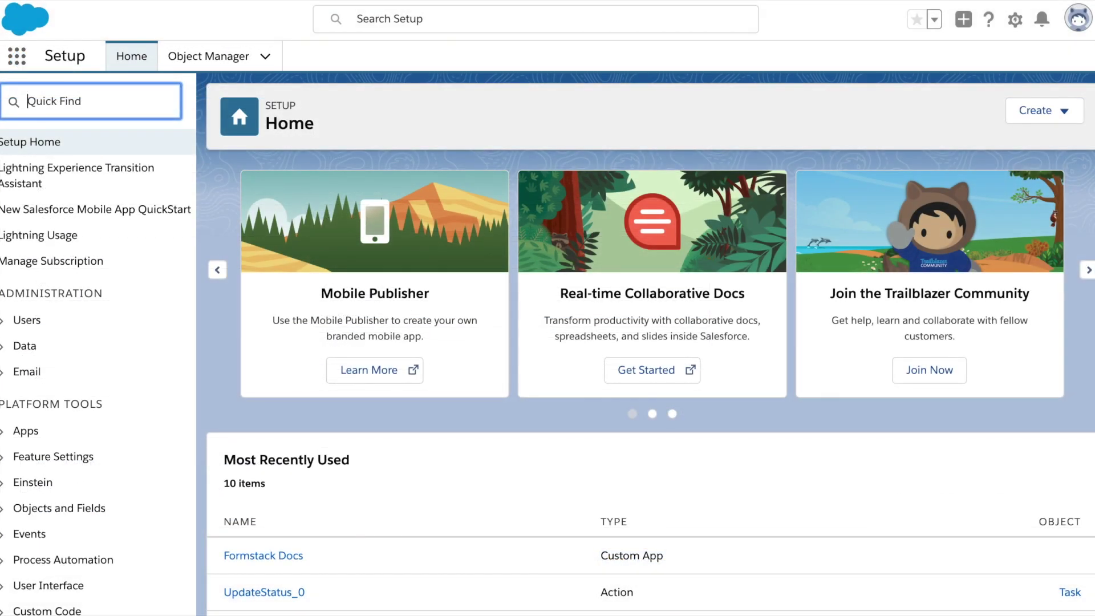
Step: Create a Process Builder process 'Prospective Student Enrollment Form' that starts when a record changes
{"action": "type", "text": "process builder"}
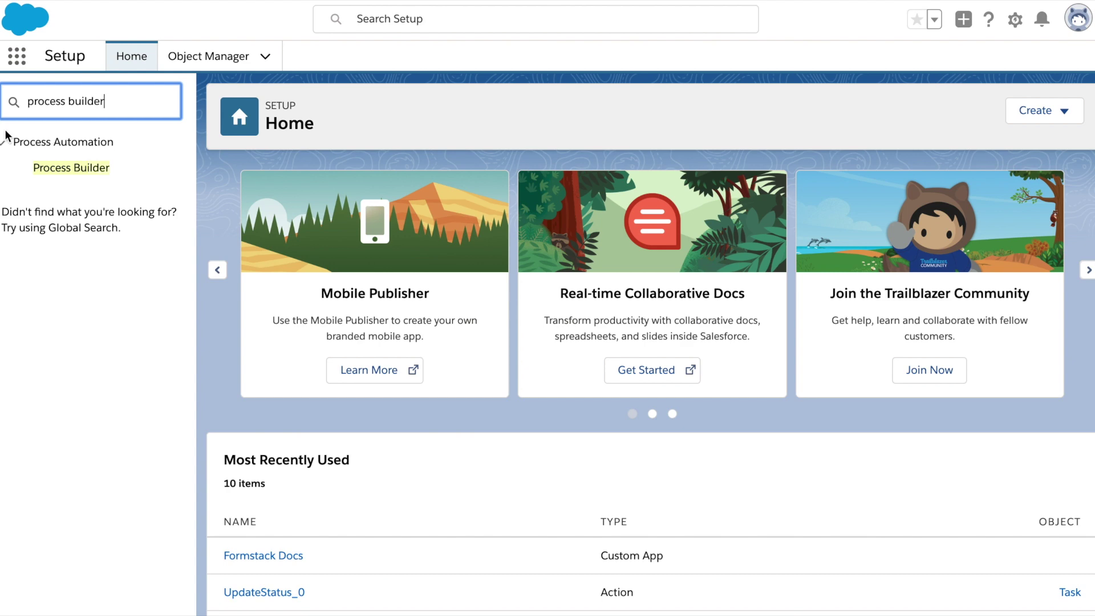
{"action": "left_click", "coordinate": [125, 173]}
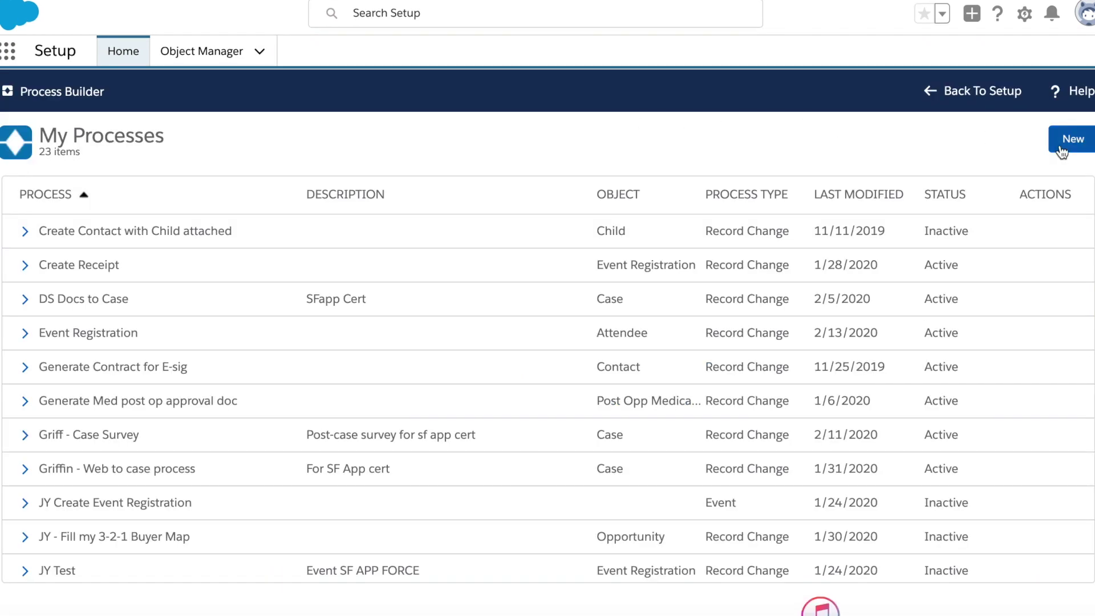
{"action": "left_click", "coordinate": [1072, 139]}
{"action": "type", "text": "Prospective Stu"}
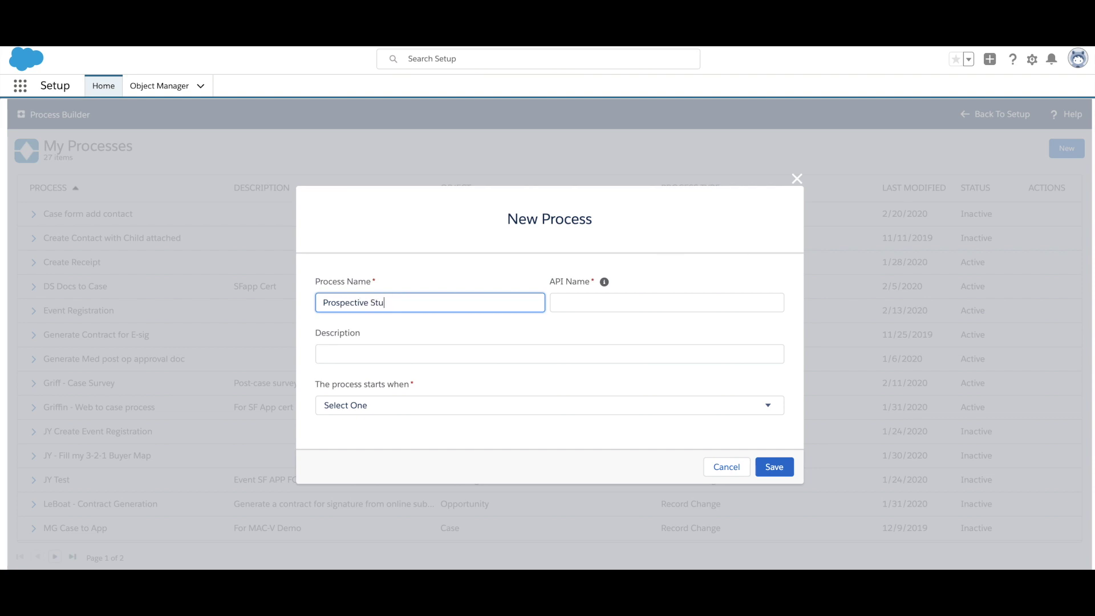
{"action": "type", "text": "dent Enrollment Form"}
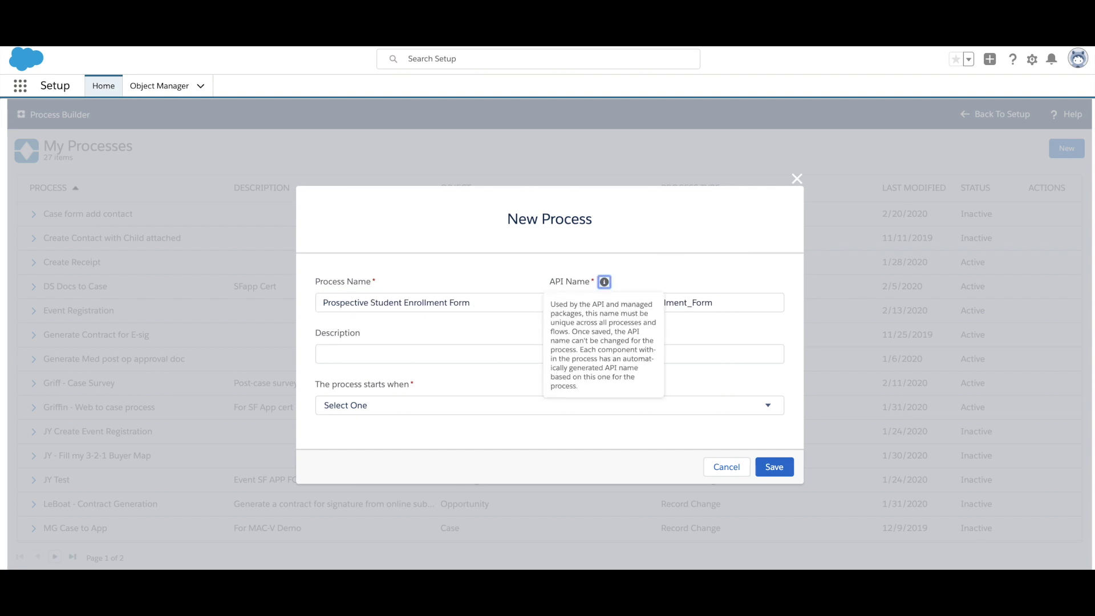
{"action": "left_click", "coordinate": [446, 405]}
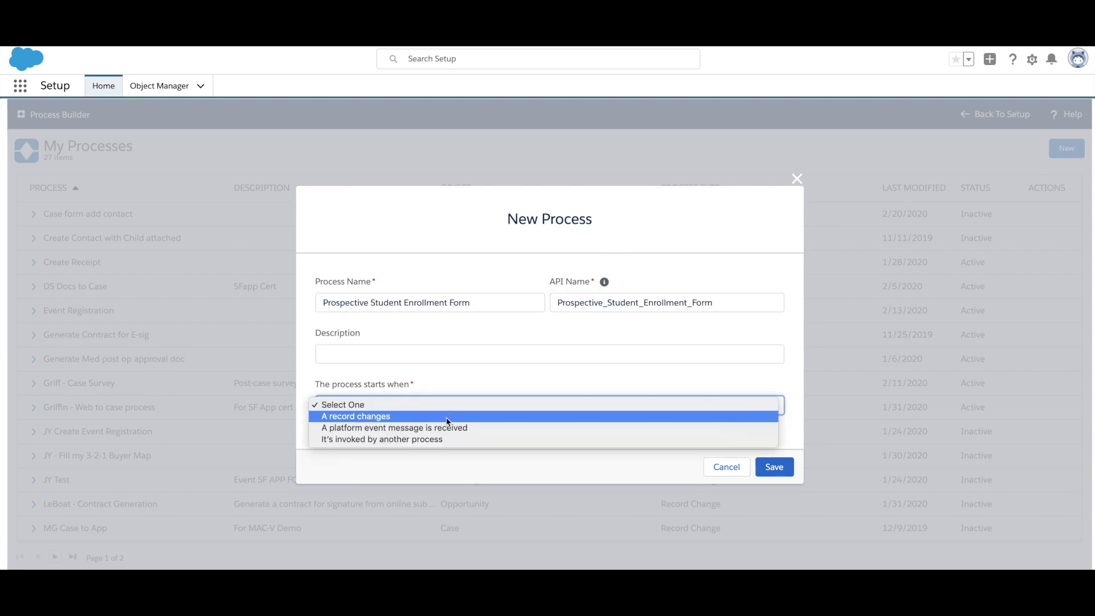
{"action": "left_click", "coordinate": [448, 418]}
{"action": "left_click", "coordinate": [774, 469]}
Step: Set Prospective Student as the process's starting object
{"action": "left_click", "coordinate": [75, 227]}
{"action": "left_click", "coordinate": [795, 234]}
{"action": "type", "text": "Prospective"}
{"action": "left_click", "coordinate": [720, 254]}
{"action": "left_click", "coordinate": [699, 560]}
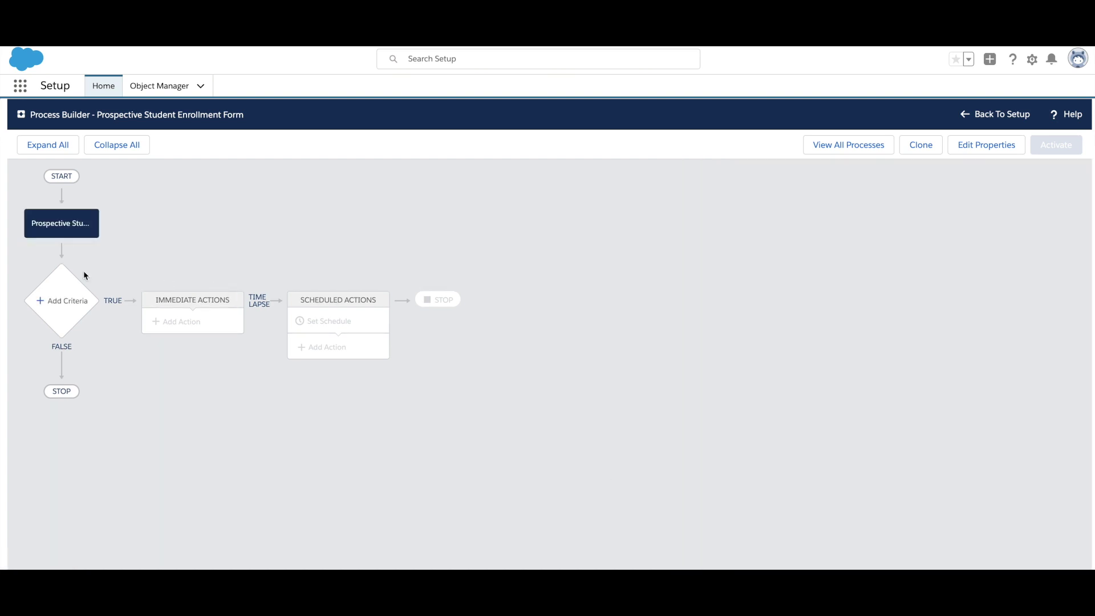
Step: Add a criteria node that runs its actions with no criteria
{"action": "left_click", "coordinate": [77, 285]}
{"action": "left_click", "coordinate": [621, 240]}
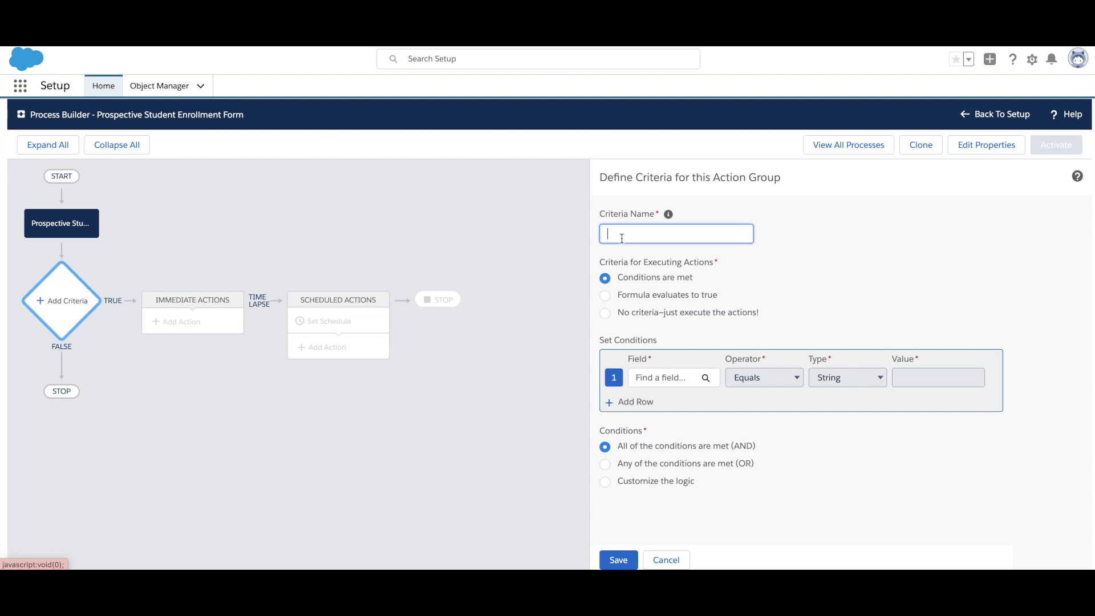
{"action": "type", "text": "None"}
{"action": "left_click", "coordinate": [730, 315]}
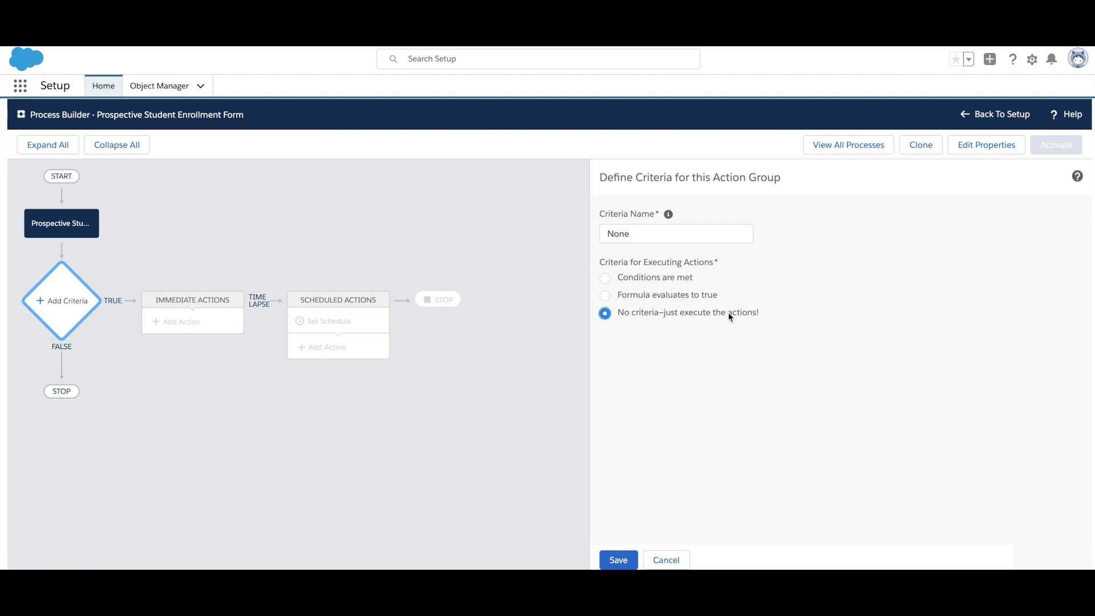
{"action": "left_click", "coordinate": [619, 558]}
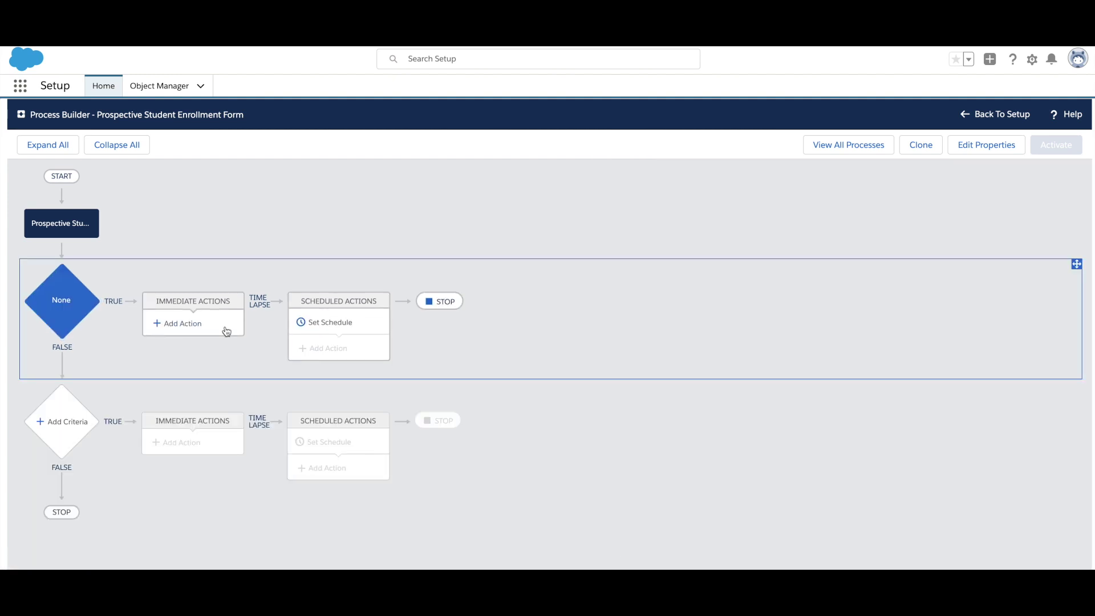
Step: Add an Apex action named 'Document Generation' using the Generate Document class
{"action": "left_click", "coordinate": [226, 328]}
{"action": "left_click", "coordinate": [711, 234]}
{"action": "left_click", "coordinate": [720, 245]}
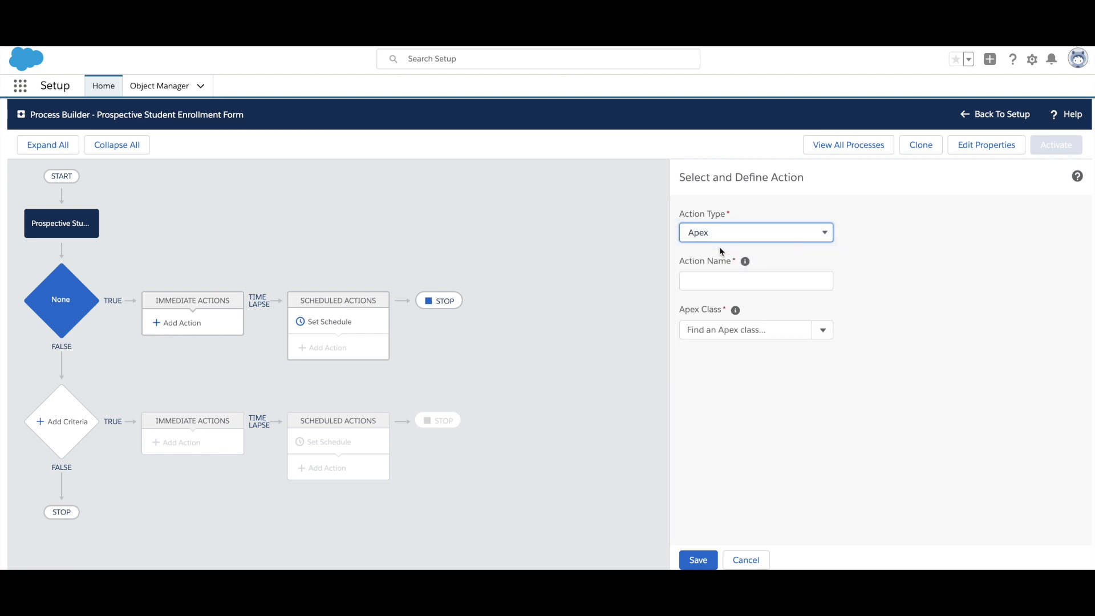
{"action": "left_click", "coordinate": [718, 279]}
{"action": "type", "text": "Document Generation"}
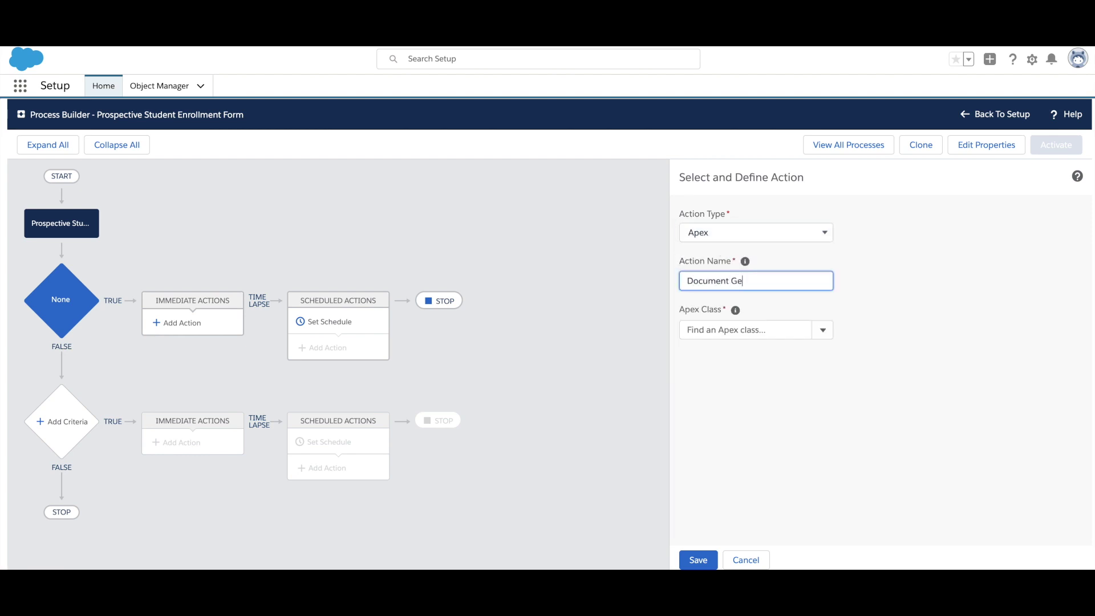
{"action": "key", "text": "Tab"}
{"action": "left_click", "coordinate": [793, 329]}
{"action": "type", "text": "G"}
{"action": "left_click", "coordinate": [772, 353]}
Step: Set the record ID to the Prospective Students field reference, paste the mapping ID, and save
{"action": "left_click", "coordinate": [895, 402]}
{"action": "left_click", "coordinate": [894, 406]}
{"action": "left_click", "coordinate": [958, 401]}
{"action": "type", "text": "Name"}
{"action": "key", "text": "BackSpace"}
{"action": "key", "text": "BackSpace"}
{"action": "key", "text": "BackSpace"}
{"action": "key", "text": "BackSpace"}
{"action": "type", "text": "Prospe"}
{"action": "left_click", "coordinate": [545, 313]}
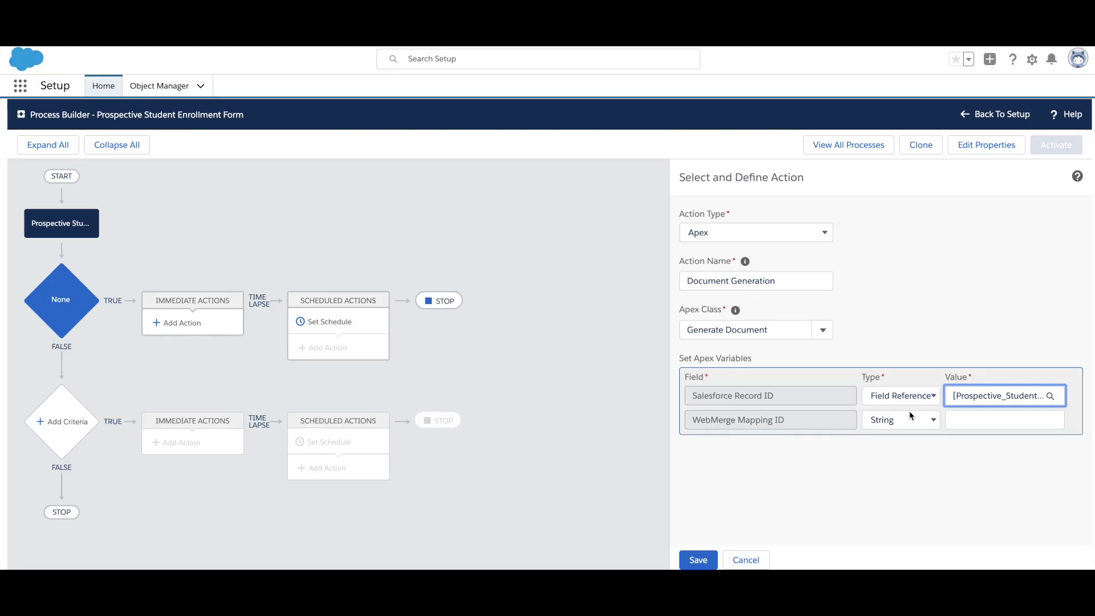
{"action": "left_click", "coordinate": [964, 420]}
{"action": "type", "text": "a0T4p0000048npOAAQ"}
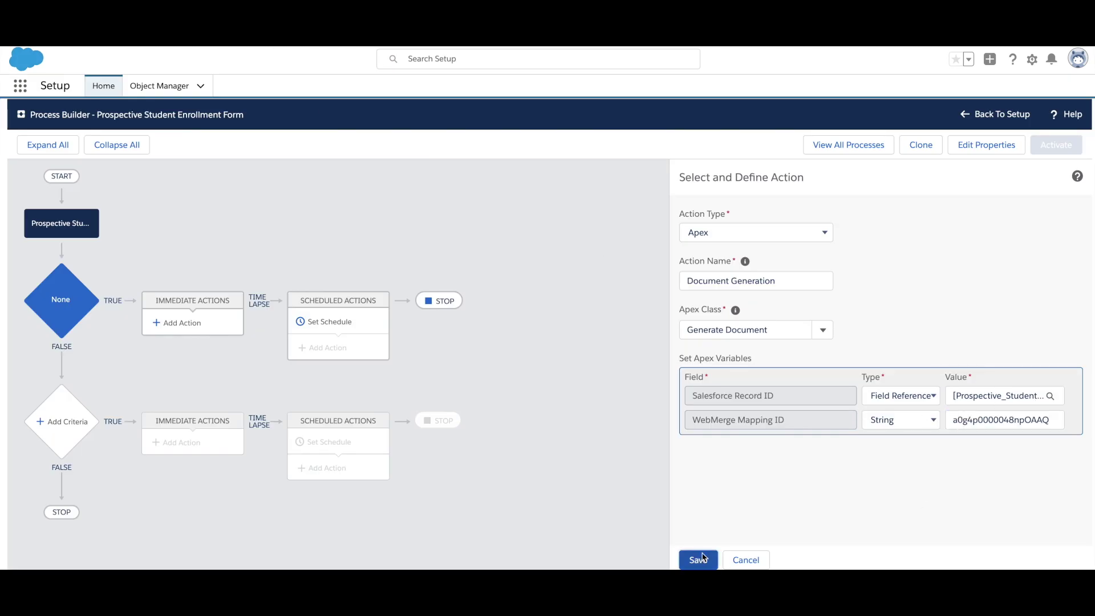
{"action": "left_click", "coordinate": [701, 558]}
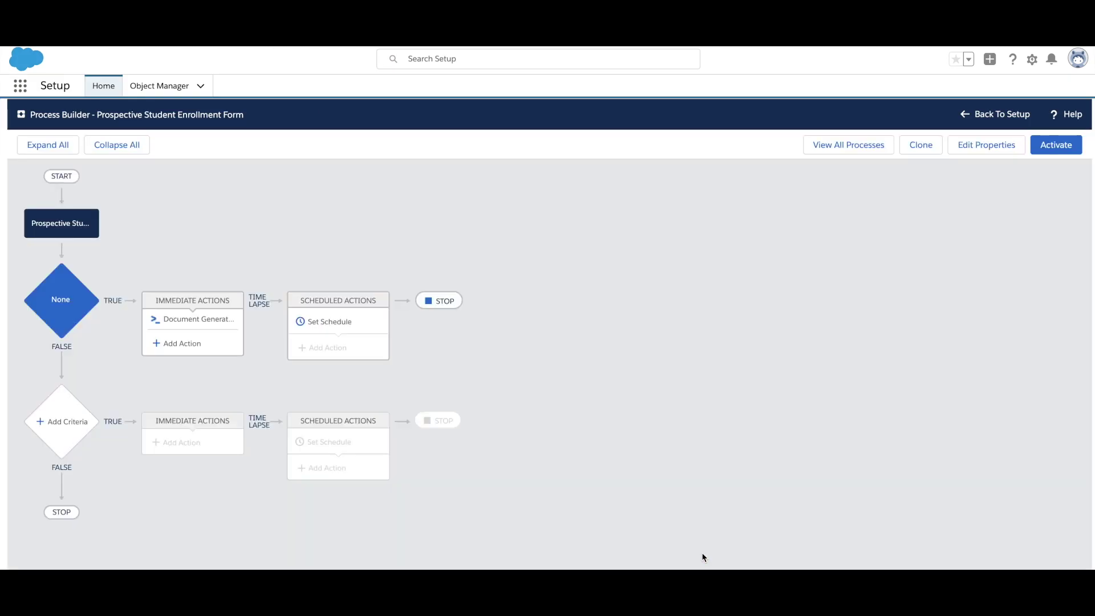
Step: Create a form named 'Prospective Student Enrollment Form' with Prospective Student as the primary object
{"action": "left_click", "coordinate": [294, 149]}
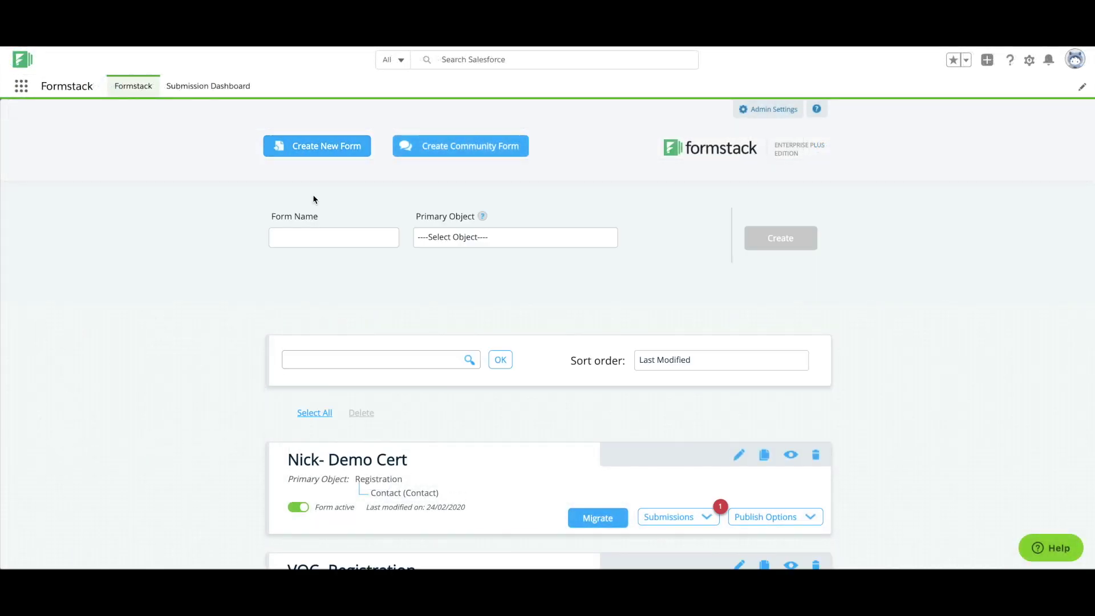
{"action": "left_click", "coordinate": [321, 234]}
{"action": "type", "text": "Prospective Student Enrollment Form"}
{"action": "left_click", "coordinate": [568, 238]}
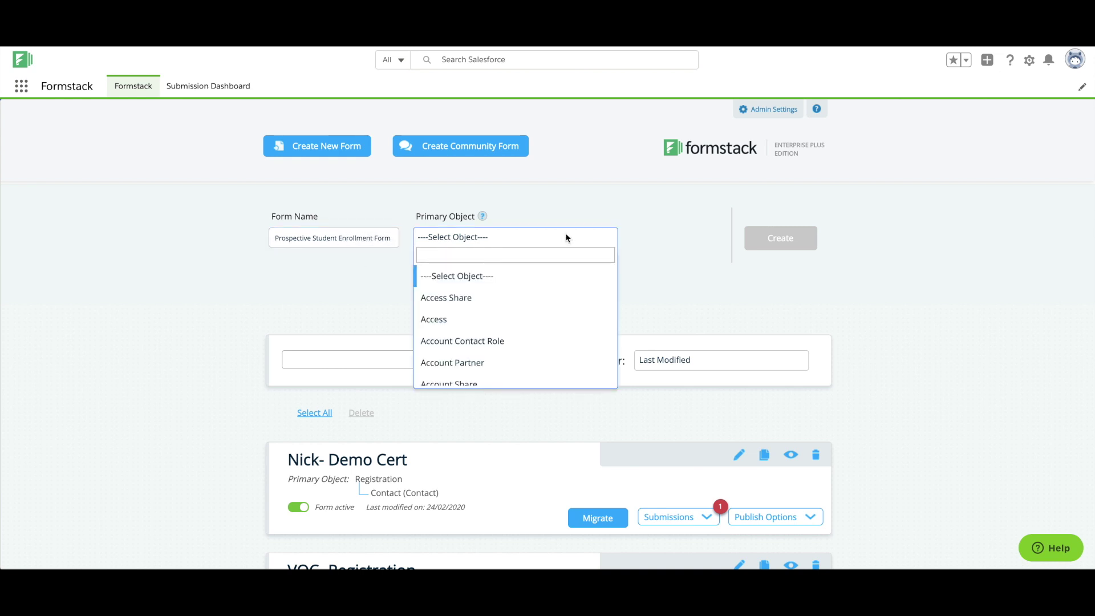
{"action": "type", "text": "Prospec"}
{"action": "left_click", "coordinate": [582, 277]}
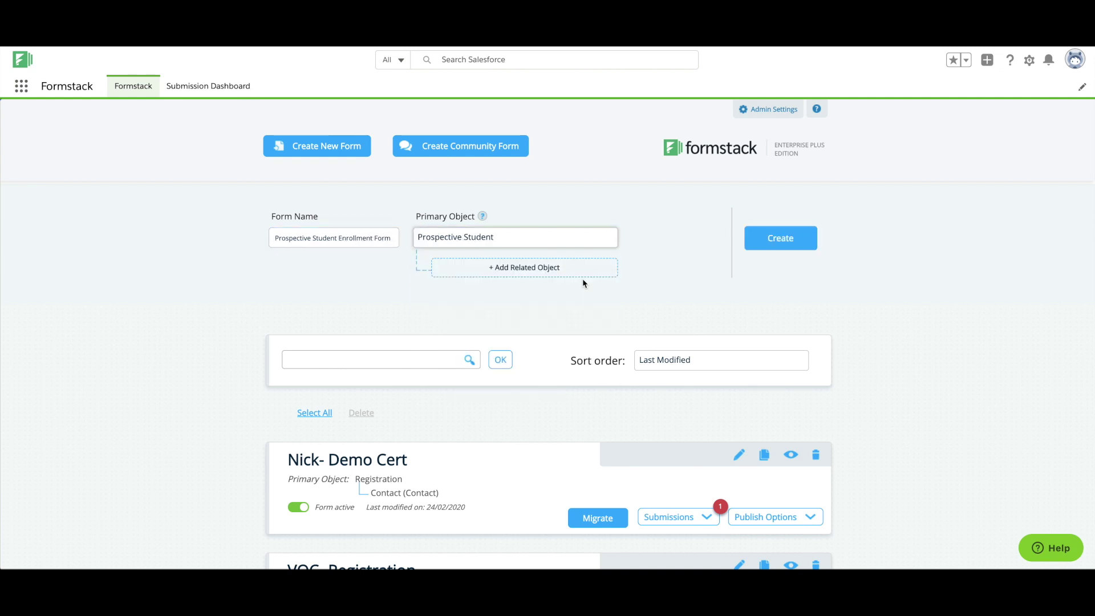
{"action": "left_click", "coordinate": [772, 246]}
Step: Retitle the section and add Prospective Students, Email, Phone, High School, Major, ACT, SAT, PERT and GPA fields
{"action": "left_click_drag", "start_coordinate": [331, 298], "coordinate": [166, 303]}
{"action": "type", "text": "Prospective Student Enrollment Form"}
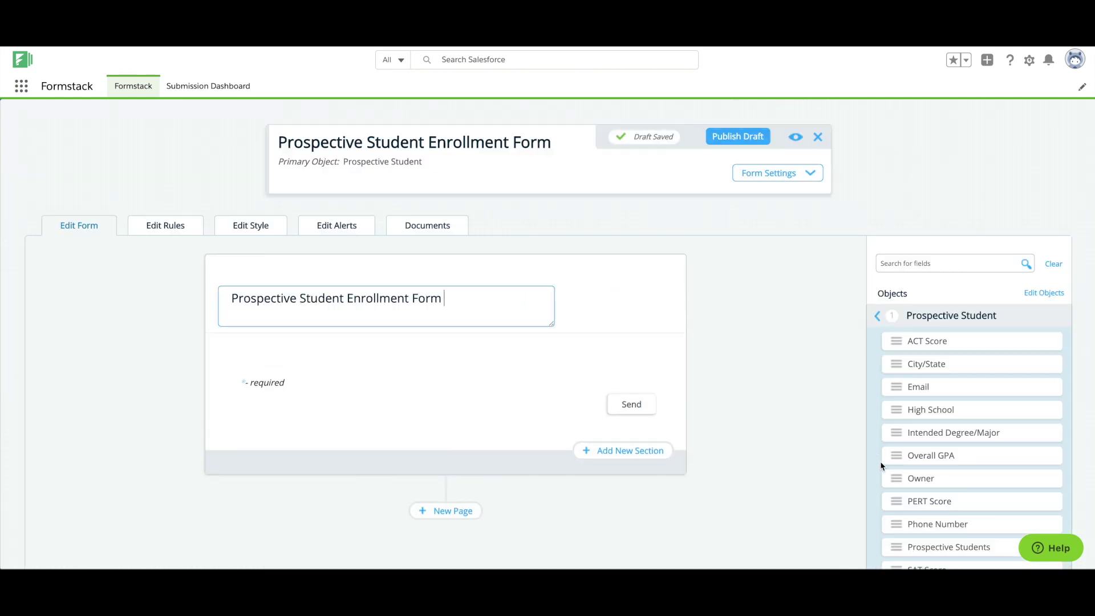
{"action": "left_click_drag", "start_coordinate": [930, 547], "coordinate": [405, 326]}
{"action": "left_click_drag", "start_coordinate": [919, 387], "coordinate": [570, 365]}
{"action": "left_click_drag", "start_coordinate": [918, 501], "coordinate": [542, 393]}
{"action": "left_click_drag", "start_coordinate": [918, 387], "coordinate": [456, 450]}
{"action": "left_click_drag", "start_coordinate": [919, 341], "coordinate": [457, 485]}
{"action": "left_click_drag", "start_coordinate": [918, 433], "coordinate": [457, 510]}
{"action": "left_click_drag", "start_coordinate": [926, 397], "coordinate": [456, 536]}
{"action": "left_click_drag", "start_coordinate": [918, 352], "coordinate": [433, 439]}
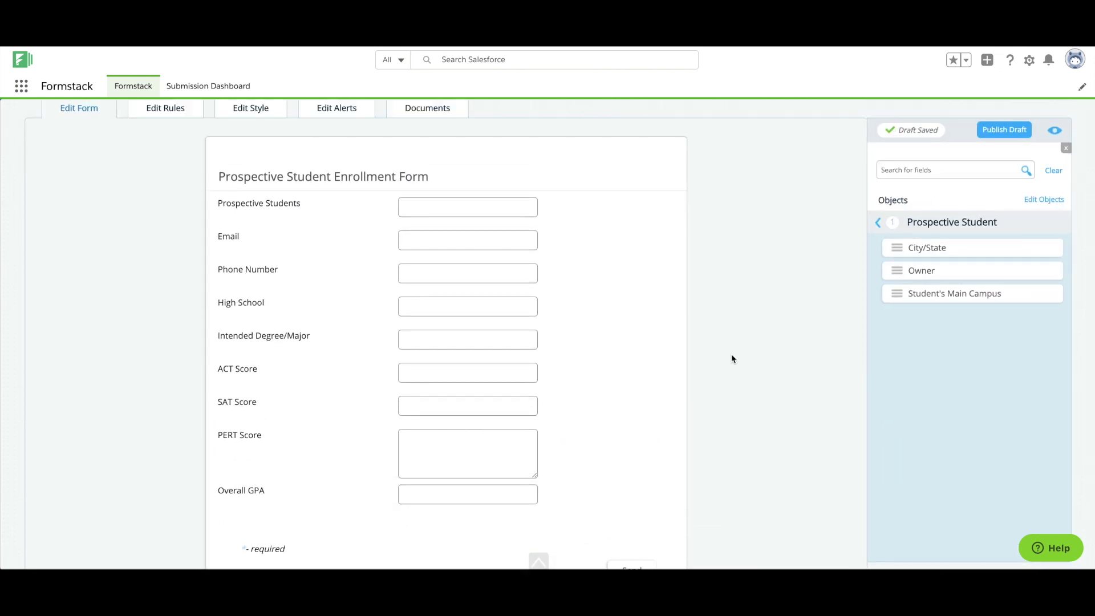
Step: Relabel the Prospective Students field to 'Student Name'
{"action": "scroll", "coordinate": [732, 354], "scroll_direction": "up", "scroll_amount": 3}
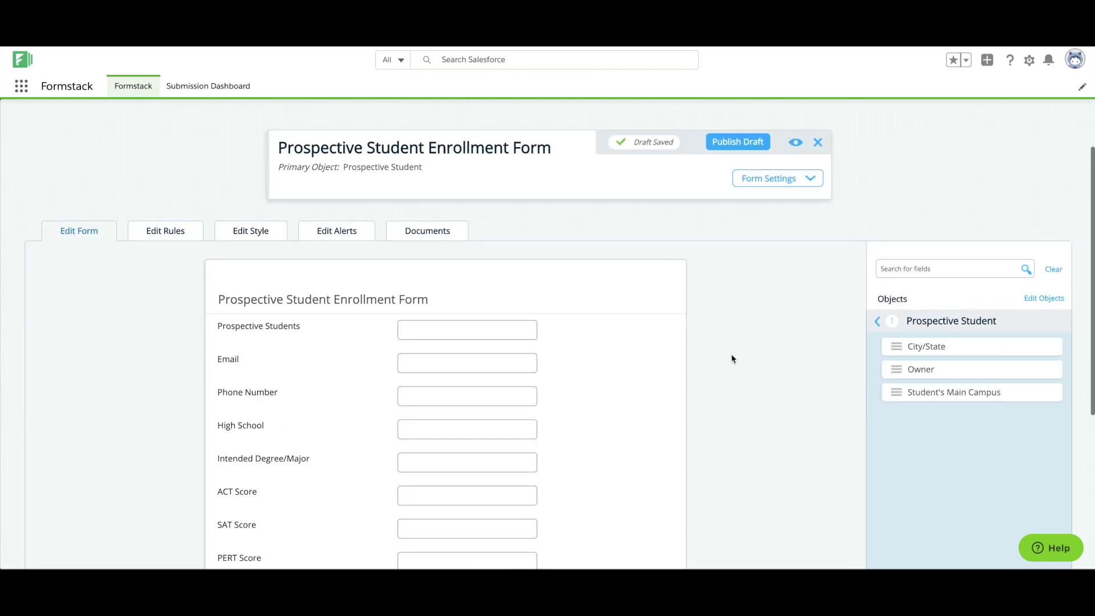
{"action": "left_click", "coordinate": [297, 327]}
{"action": "left_click_drag", "start_coordinate": [305, 331], "coordinate": [203, 336]}
{"action": "type", "text": "Student Name"}
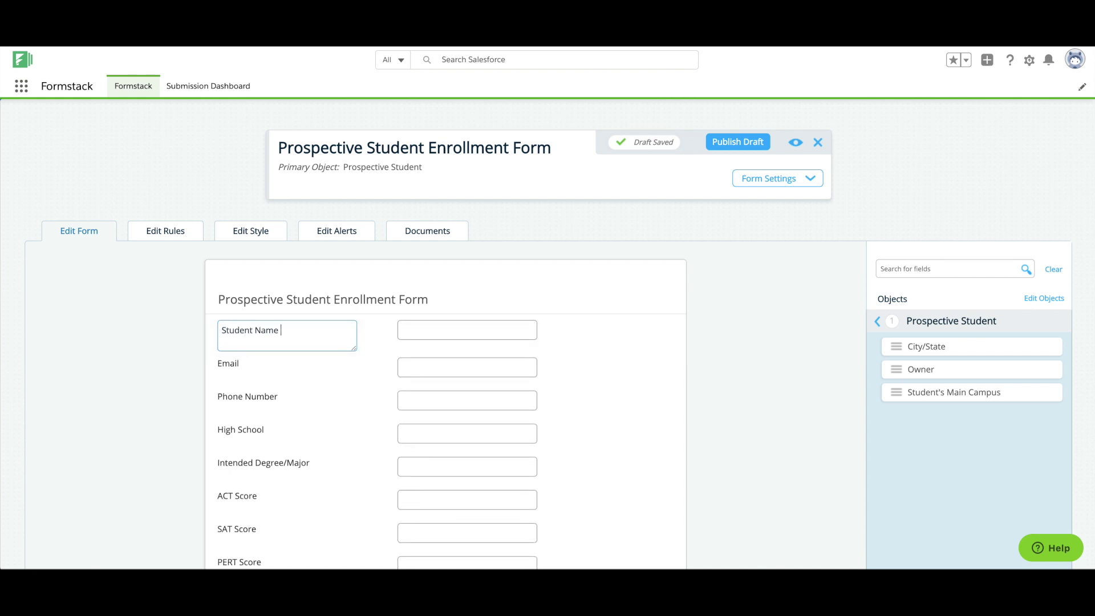
{"action": "left_click", "coordinate": [170, 325]}
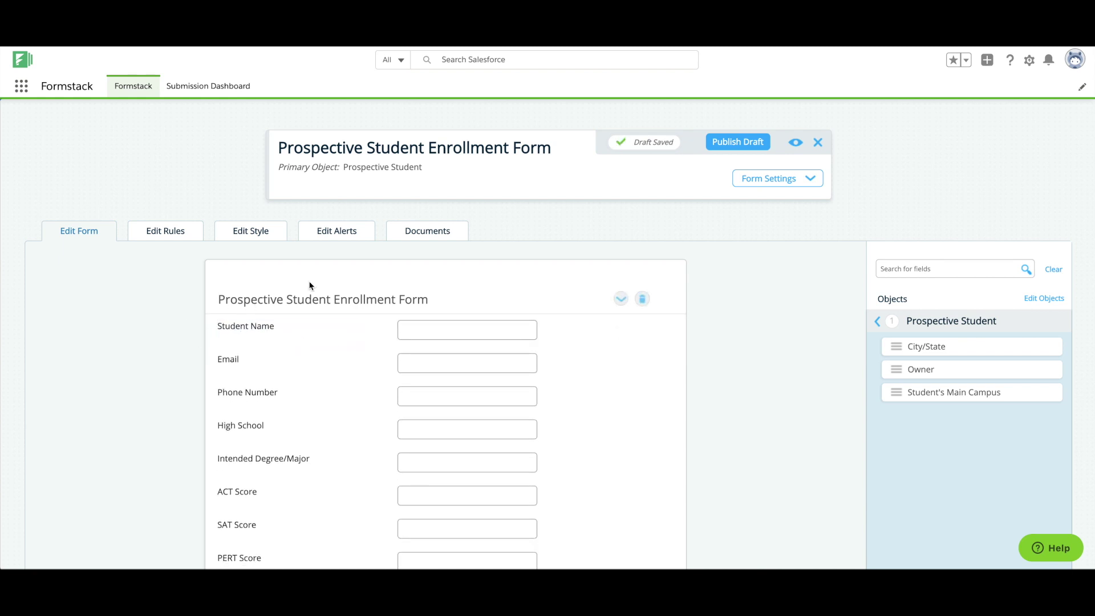
Step: Change the confirmation message to 'Please check your email for a link to sign and verify your information.' and save
{"action": "left_click", "coordinate": [767, 179]}
{"action": "scroll", "coordinate": [885, 204], "scroll_direction": "down", "scroll_amount": 3}
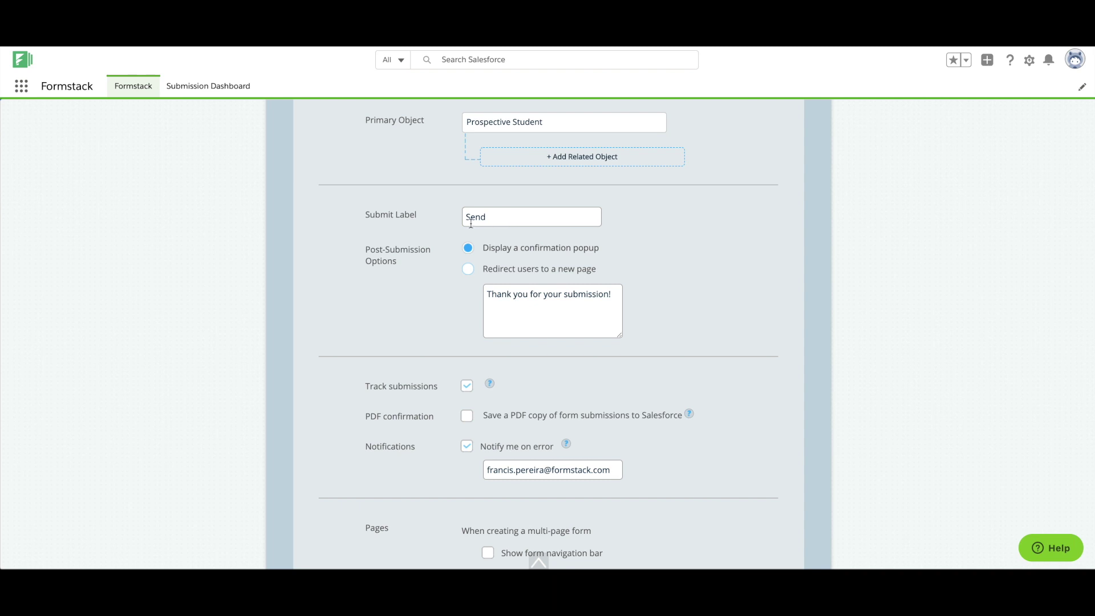
{"action": "key", "text": "ctrl+a"}
{"action": "type", "text": "Pleas"}
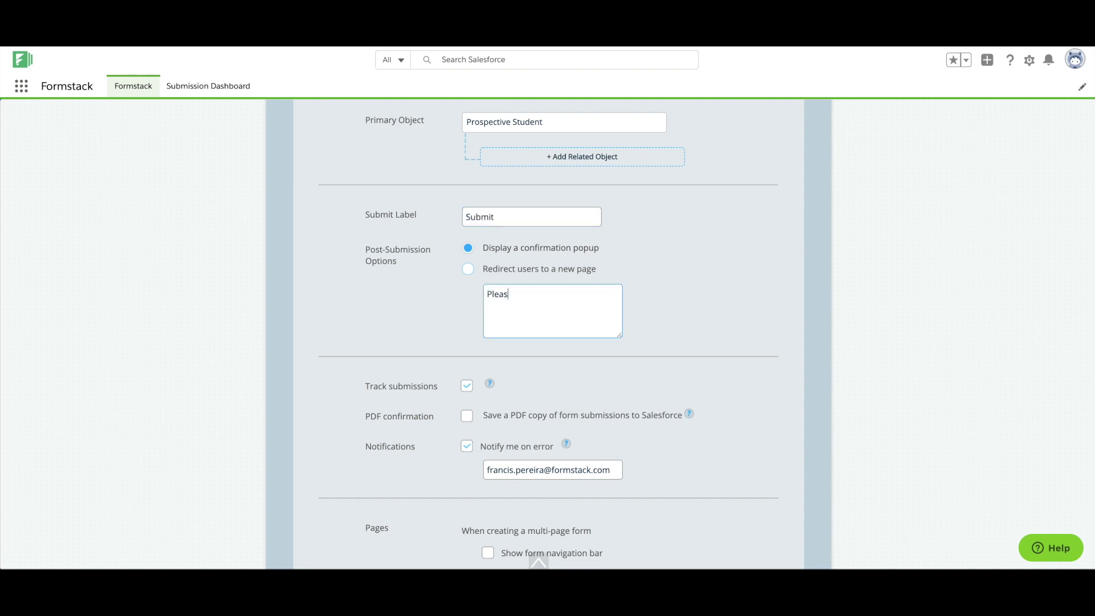
{"action": "type", "text": "e check your email for a link to sign and verify your information."}
{"action": "scroll", "coordinate": [739, 283], "scroll_direction": "down", "scroll_amount": 5}
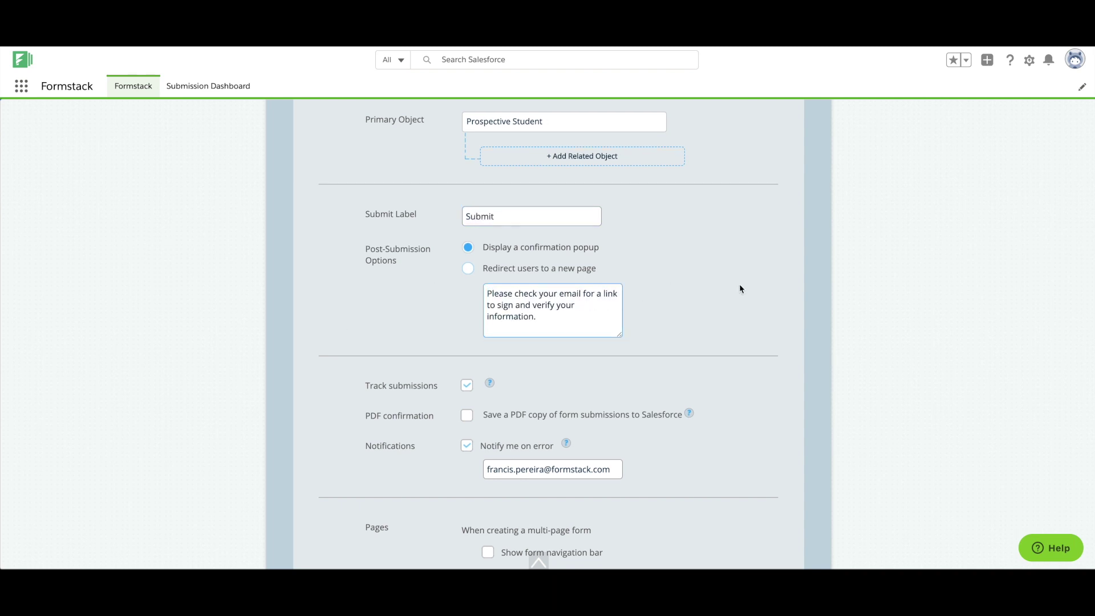
{"action": "scroll", "coordinate": [739, 289], "scroll_direction": "down", "scroll_amount": 3}
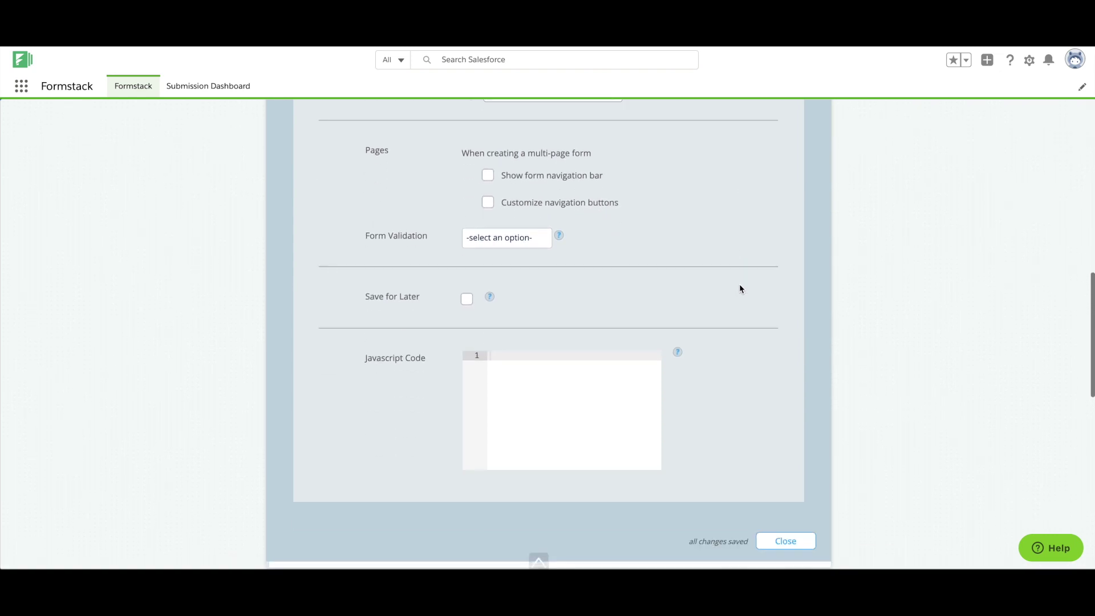
{"action": "left_click", "coordinate": [793, 487]}
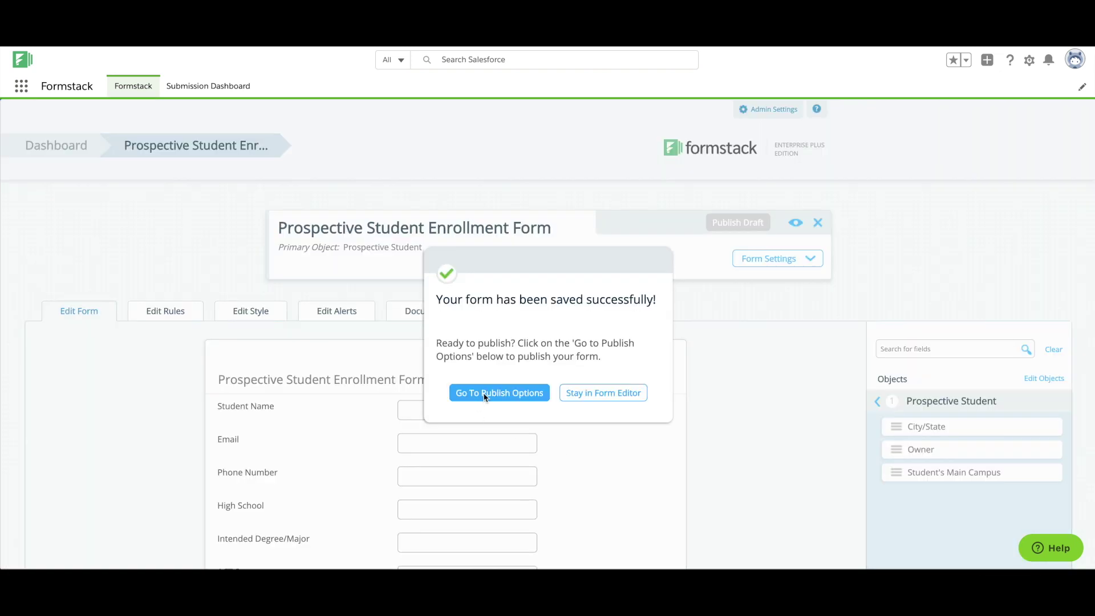
Step: Enable Dynamic Prefill from Prospective Student and bring up the hosted form link
{"action": "left_click", "coordinate": [483, 393]}
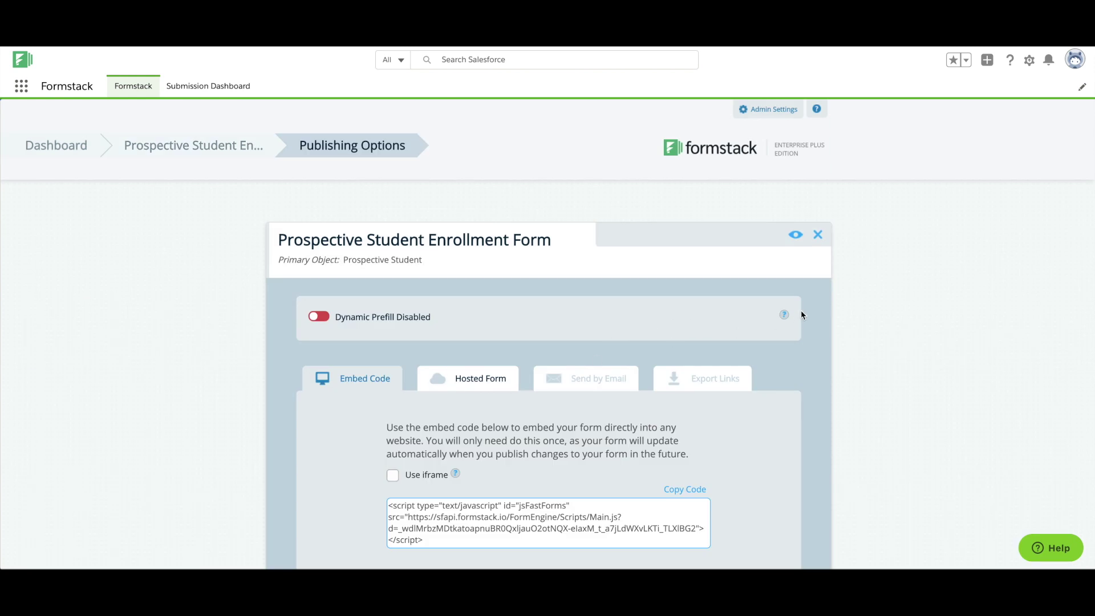
{"action": "left_click", "coordinate": [318, 317]}
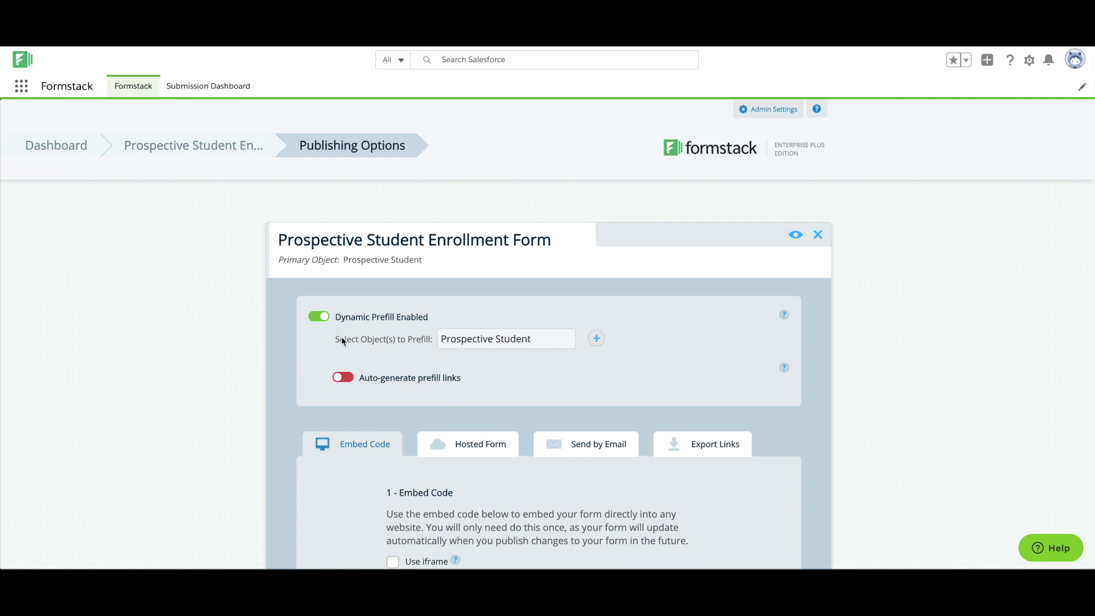
{"action": "left_click", "coordinate": [481, 447]}
{"action": "scroll", "coordinate": [476, 459], "scroll_direction": "down", "scroll_amount": 2}
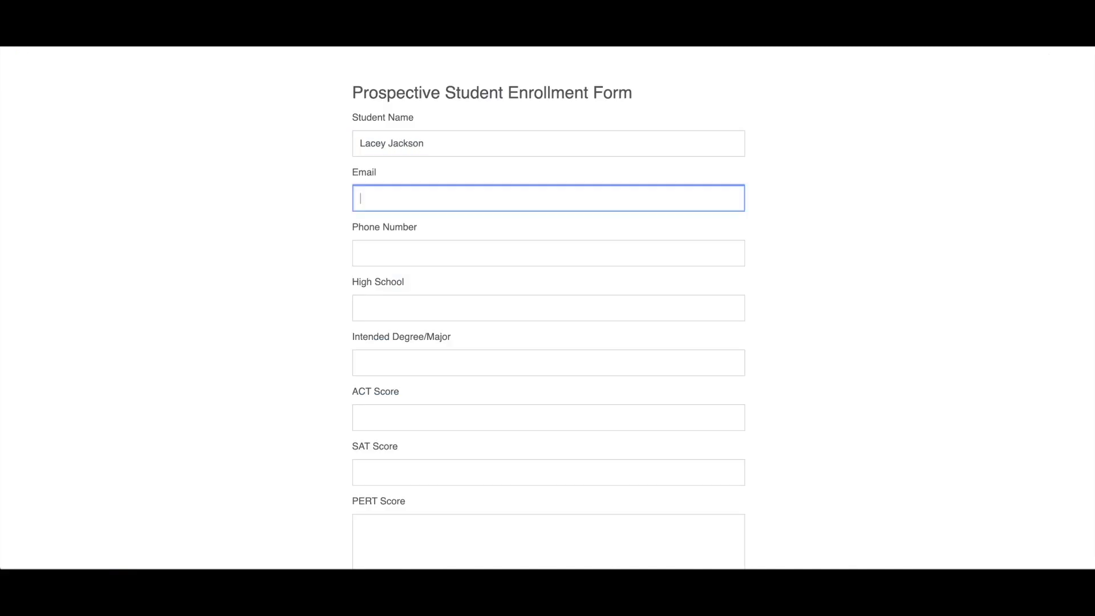
Step: Enter the student's email and phone, high school Highland Heighta, major Journalism, and scores 31 and 12
{"action": "type", "text": "formstack.com"}
{"action": "key", "text": "Tab"}
{"action": "key", "text": "Tab"}
{"action": "type", "text": "Highland Heighta"}
{"action": "key", "text": "Tab"}
{"action": "type", "text": "Journalism\t31\t12"}
Step: Submit the enrollment form and follow the emailed signing link
{"action": "left_click", "coordinate": [736, 526]}
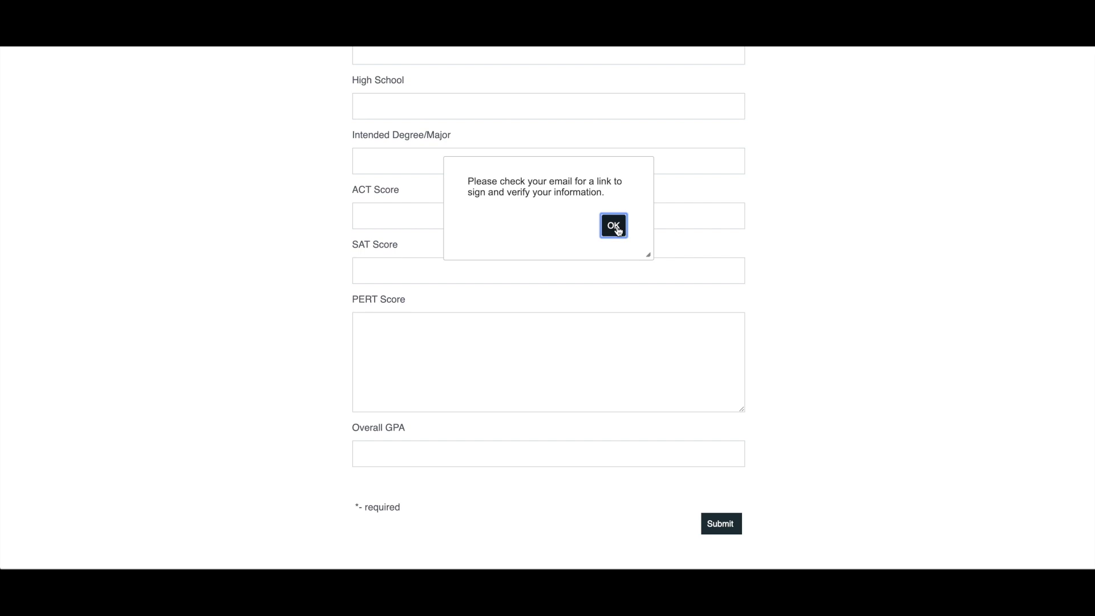
{"action": "left_click", "coordinate": [569, 389]}
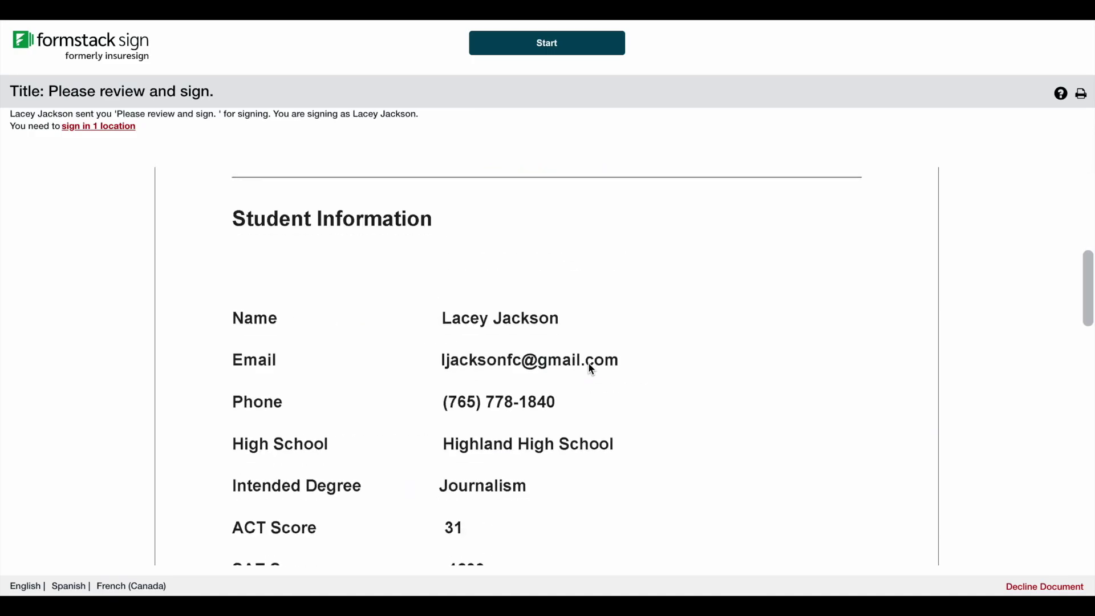
{"action": "scroll", "coordinate": [587, 367], "scroll_direction": "down", "scroll_amount": 10}
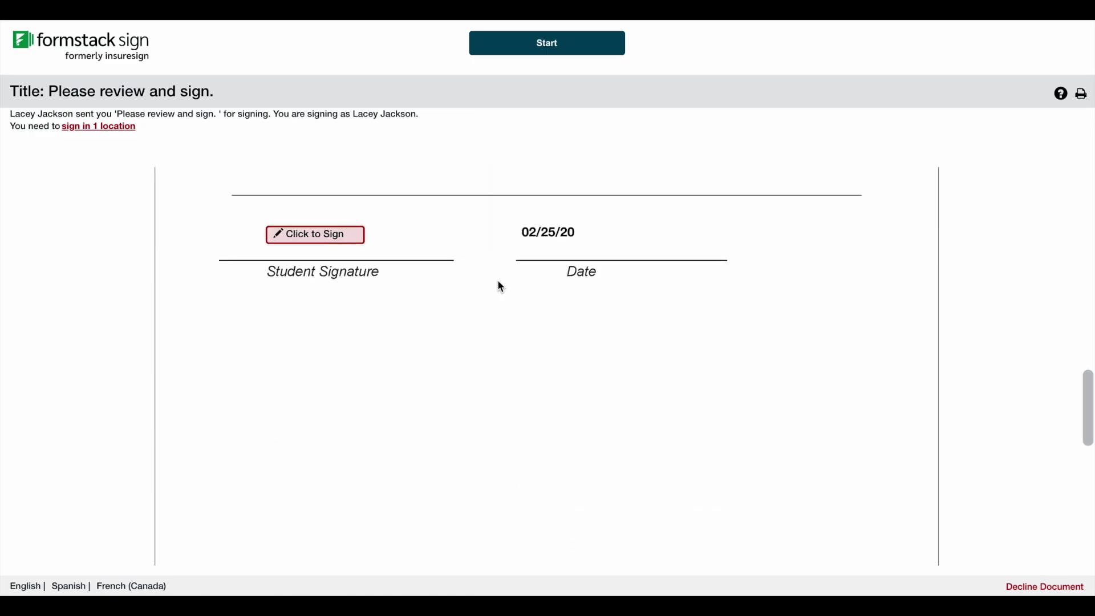
Step: Apply the typed signature on the Student Signature line, submit the document, and open the new submission
{"action": "left_click", "coordinate": [357, 209]}
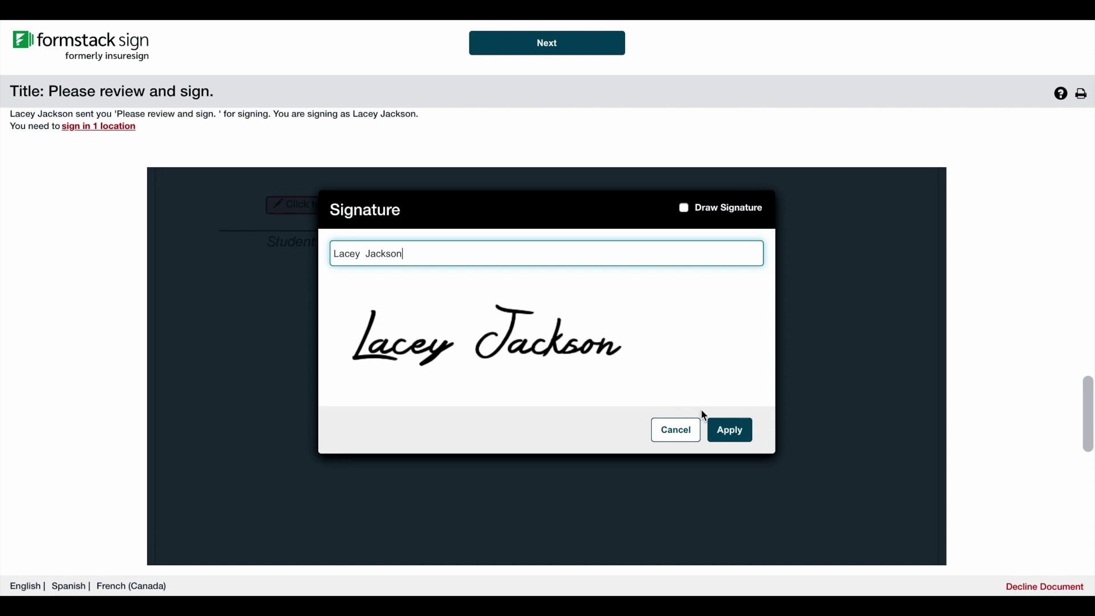
{"action": "left_click", "coordinate": [729, 430]}
{"action": "left_click", "coordinate": [612, 50]}
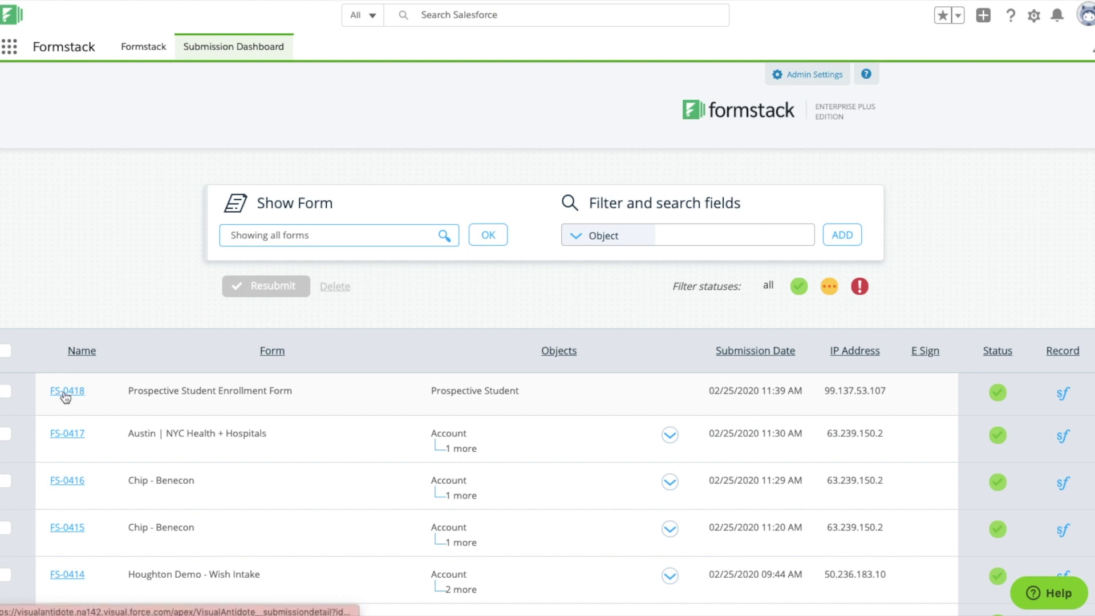
{"action": "left_click", "coordinate": [66, 395]}
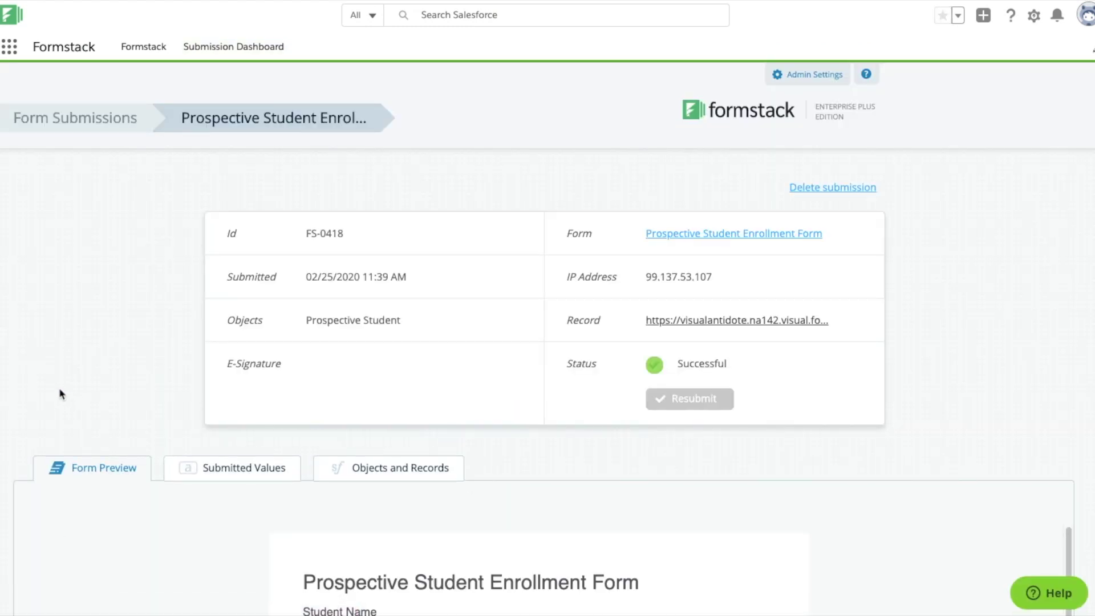
Step: Check the submission's Submitted Values and Objects and Records, then open the created Prospective Student record
{"action": "scroll", "coordinate": [100, 378], "scroll_direction": "down", "scroll_amount": 13}
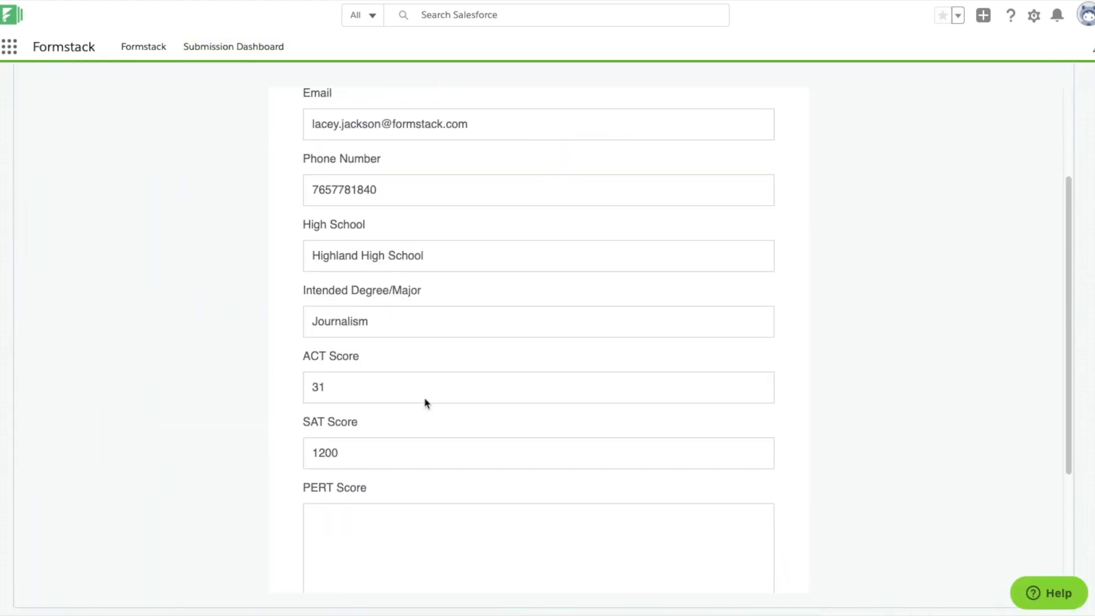
{"action": "scroll", "coordinate": [425, 404], "scroll_direction": "up", "scroll_amount": 13}
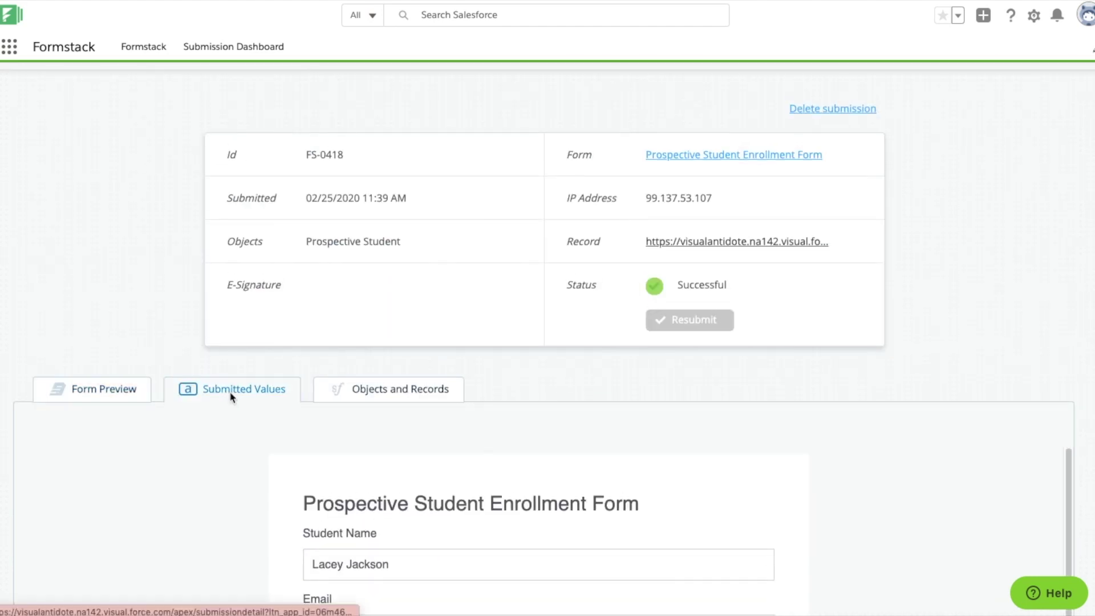
{"action": "left_click", "coordinate": [233, 393]}
{"action": "scroll", "coordinate": [474, 439], "scroll_direction": "down", "scroll_amount": 8}
{"action": "scroll", "coordinate": [399, 417], "scroll_direction": "up", "scroll_amount": 7}
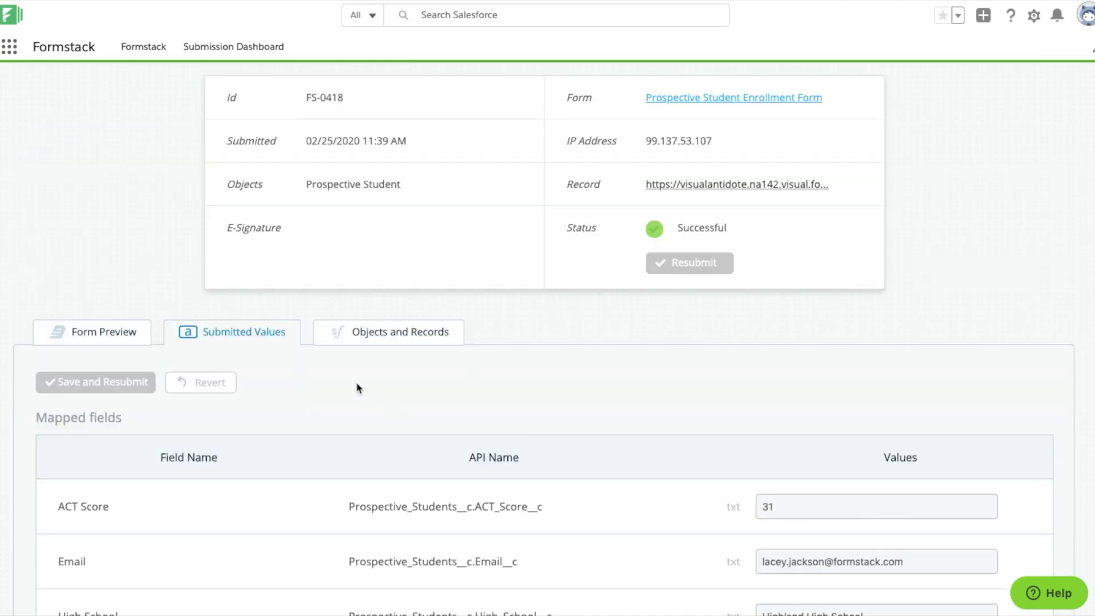
{"action": "left_click", "coordinate": [385, 343]}
{"action": "left_click", "coordinate": [853, 436]}
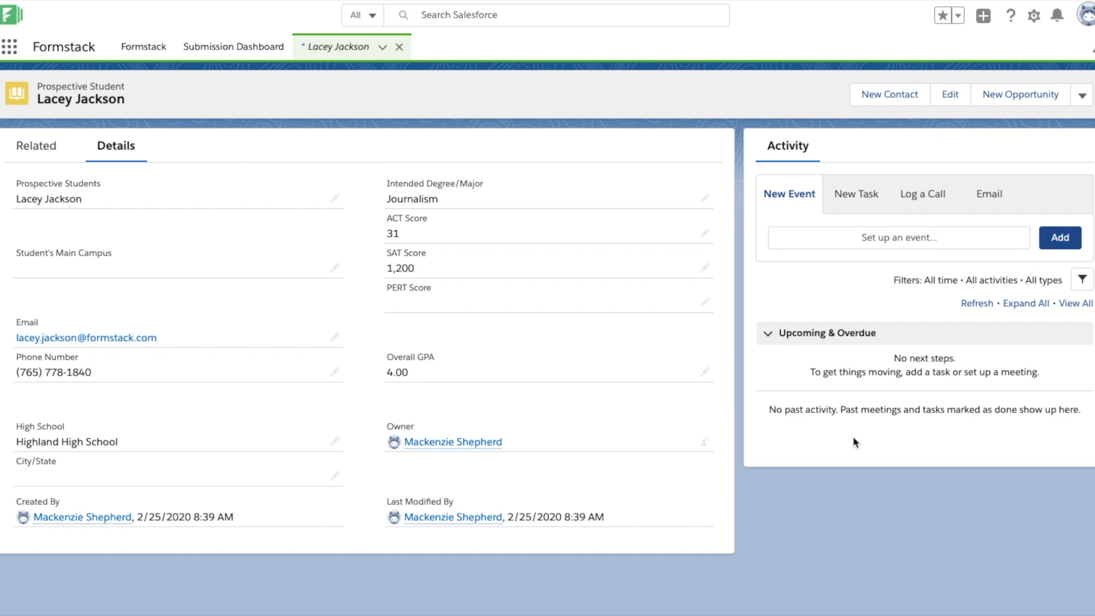